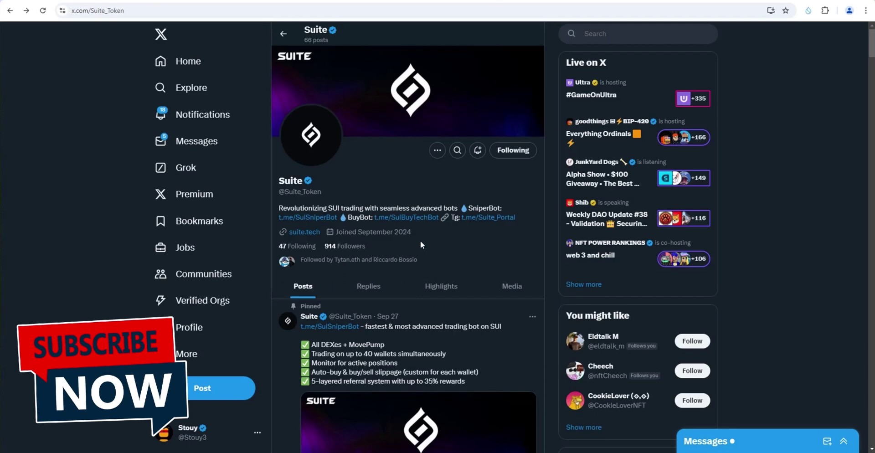
Step: Switch to the DEX Screener tab listing trending Sui tokens
key(ctrl+Tab)
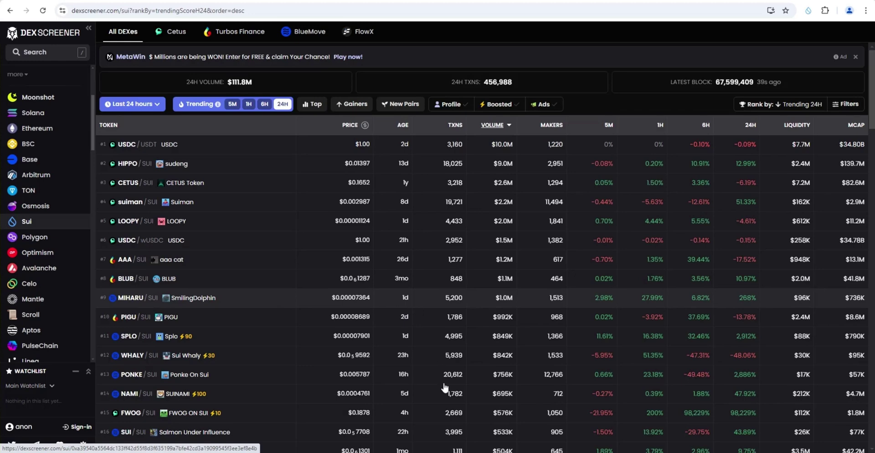
Step: Open the BLUB/SUI pair page and pan its price chart toward later dates
click(410, 279)
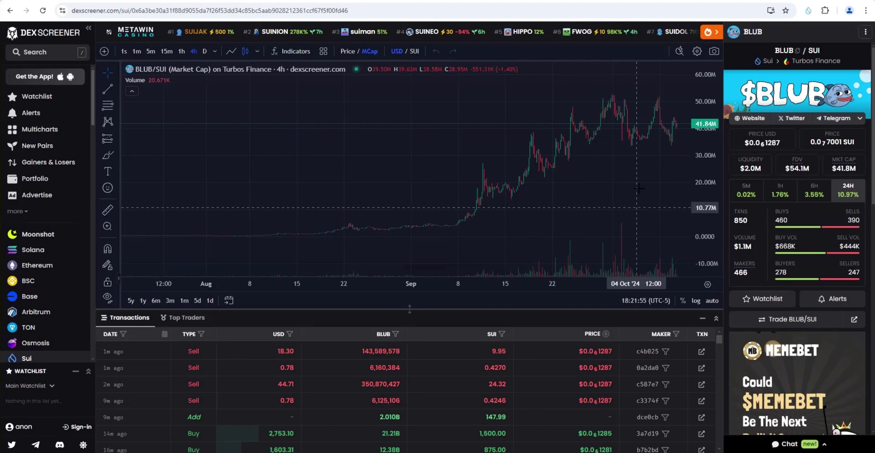
drag(570, 185, 516, 187)
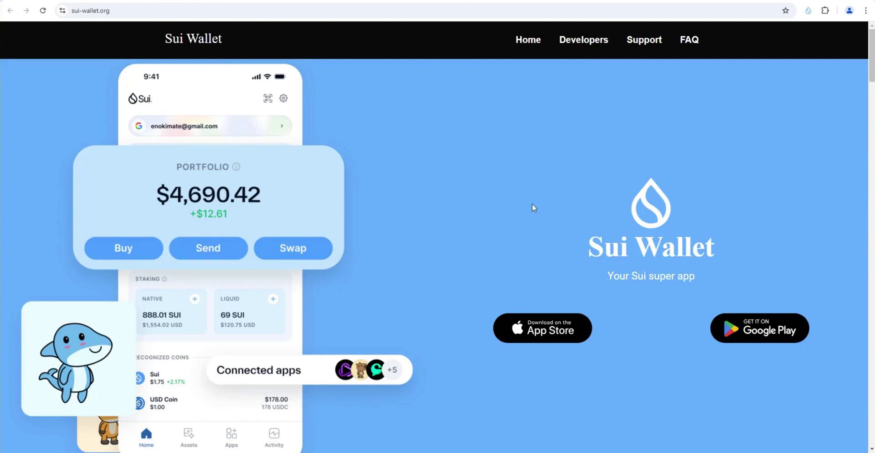
Step: View the Sui Wallet Mobile App Store listing from sui-wallet.org, then go back
scroll(507, 211, down, 1)
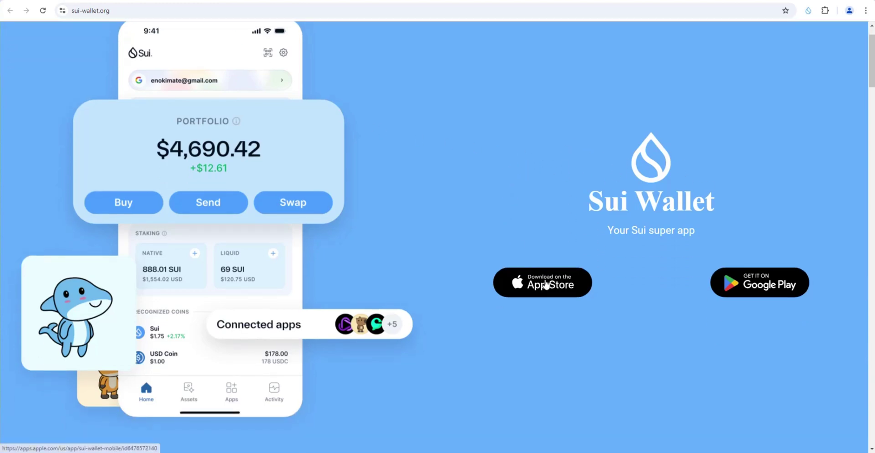
click(546, 284)
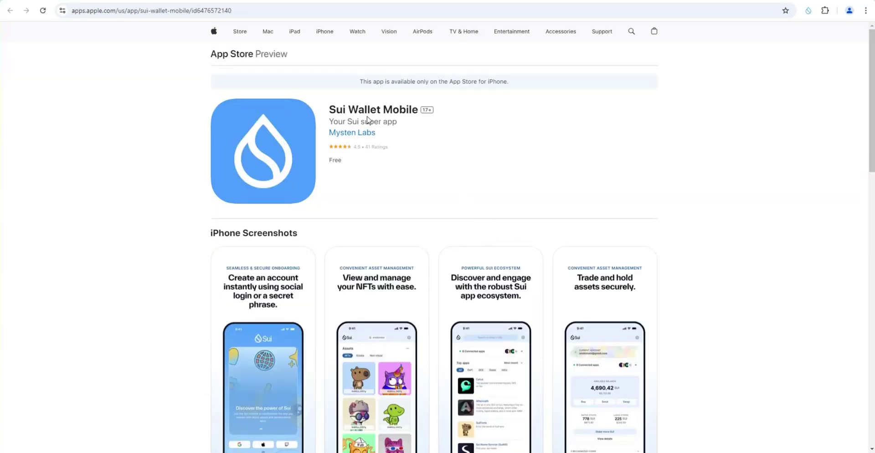
key(alt+Left)
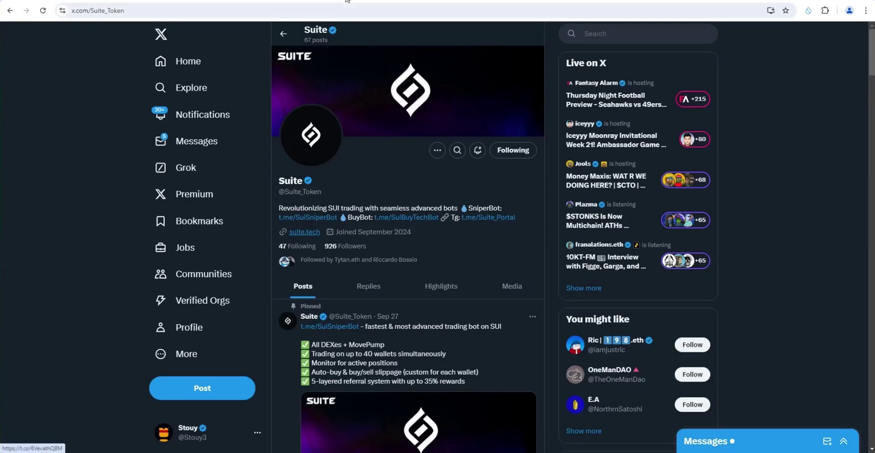
Step: Open suite.tech and browse its bots and revenue share tiers
click(298, 234)
scroll(353, 216, down, 2)
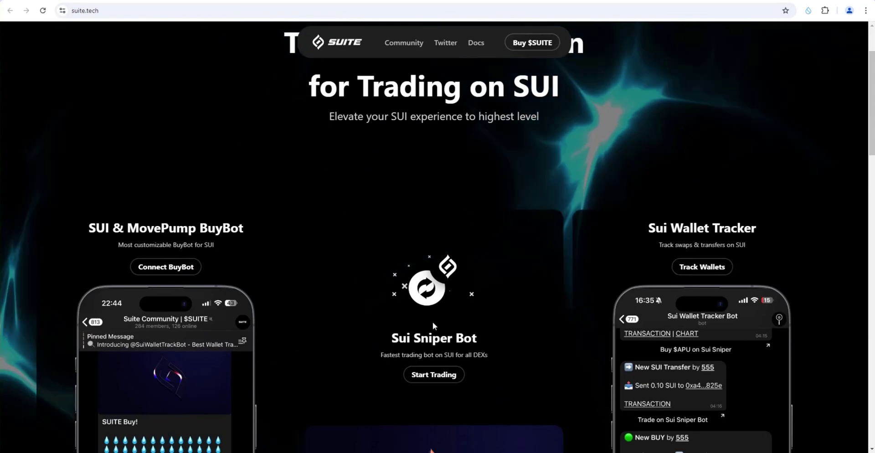
scroll(358, 260, up, 2)
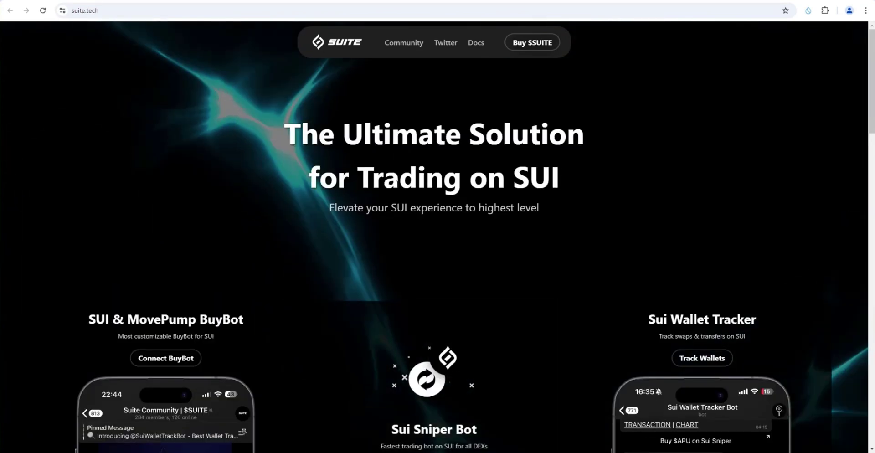
scroll(338, 206, down, 1)
scroll(410, 165, down, 1)
scroll(399, 164, down, 2)
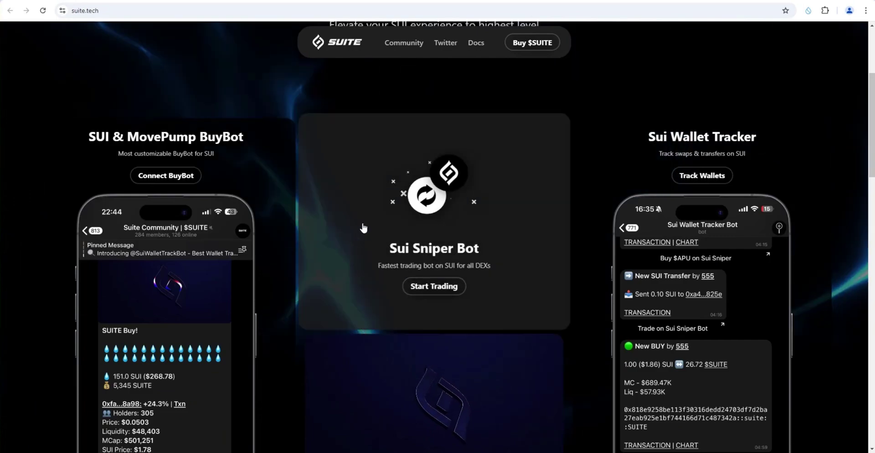
scroll(397, 233, down, 1)
scroll(396, 232, down, 7)
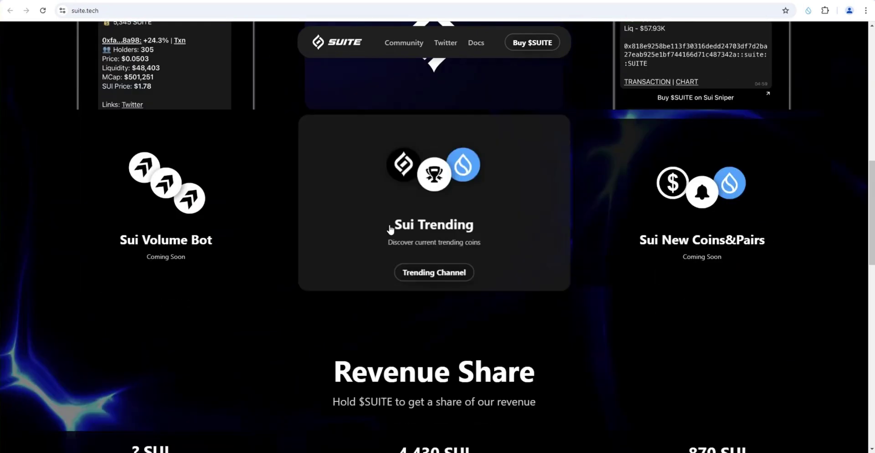
scroll(390, 229, up, 8)
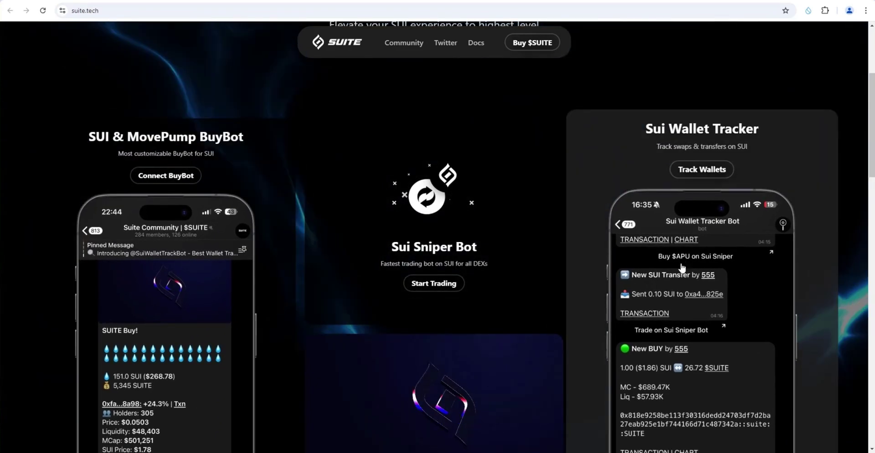
scroll(680, 268, down, 7)
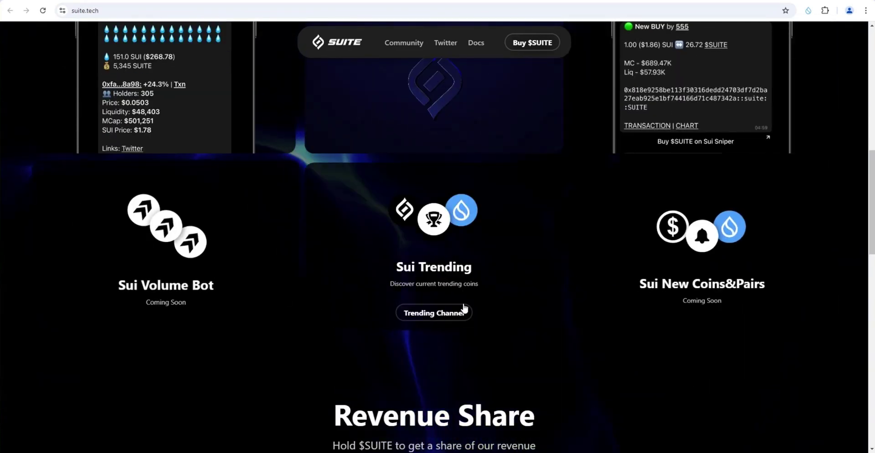
scroll(607, 315, up, 3)
scroll(456, 256, up, 3)
scroll(446, 224, up, 1)
scroll(446, 225, down, 12)
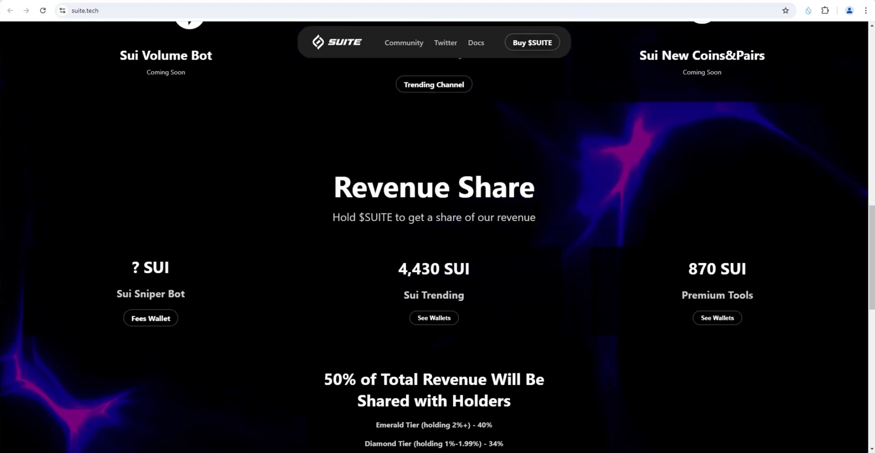
Step: Check the SUITE/SUI chart on DEX Screener, then return to suite.tech and read the FAQ
click(549, 45)
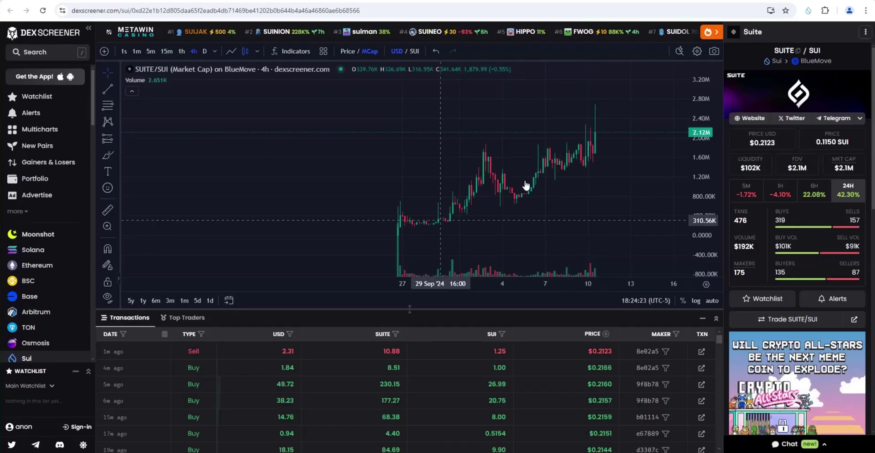
mouse_move(848, 169)
key(alt+Left)
scroll(365, 229, down, 2)
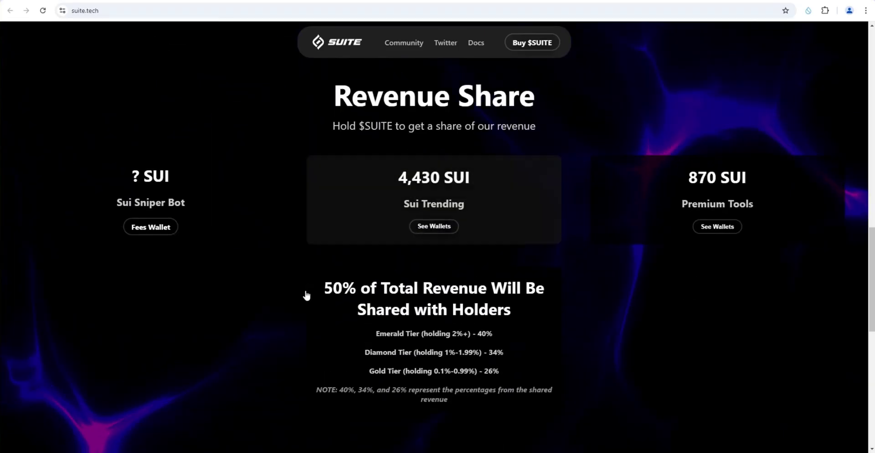
scroll(320, 314, down, 2)
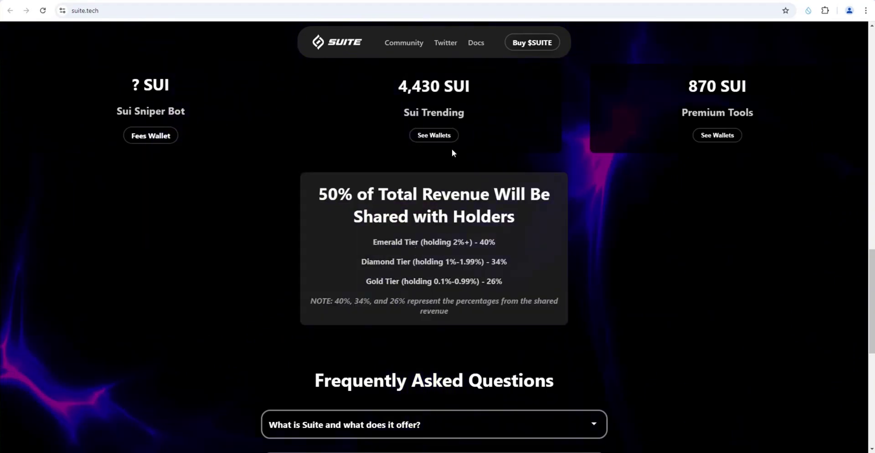
scroll(319, 178, up, 2)
scroll(388, 208, down, 5)
scroll(407, 210, down, 3)
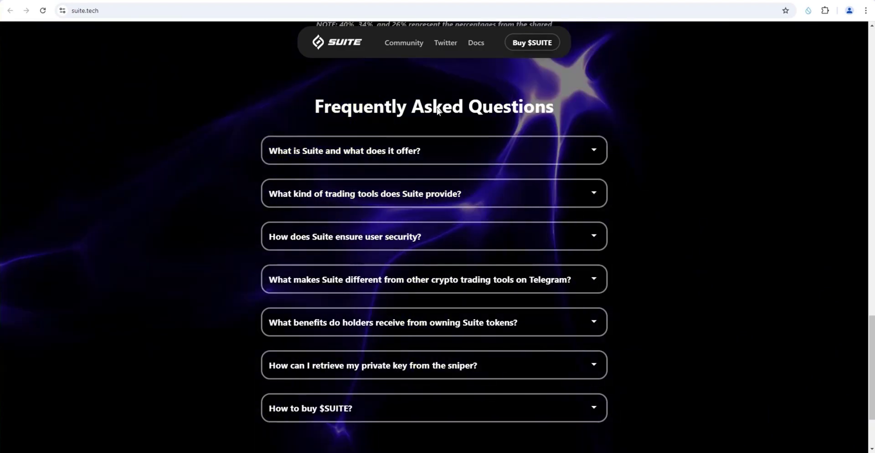
scroll(455, 189, up, 2)
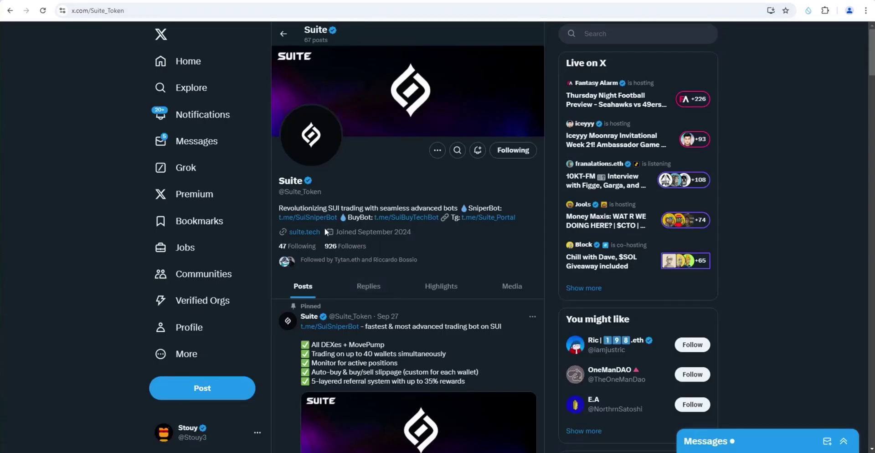
Step: Open the t.me/SuiSniperBot link in Telegram Desktop to start Sui Sniper Bot
click(313, 218)
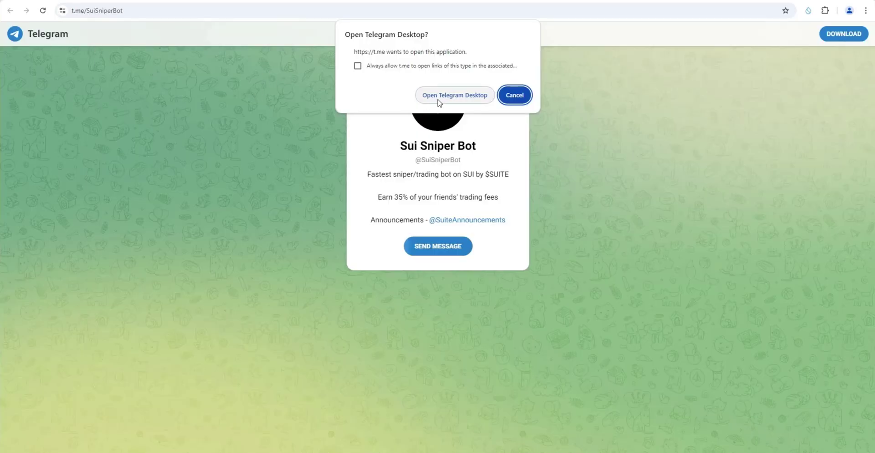
click(443, 97)
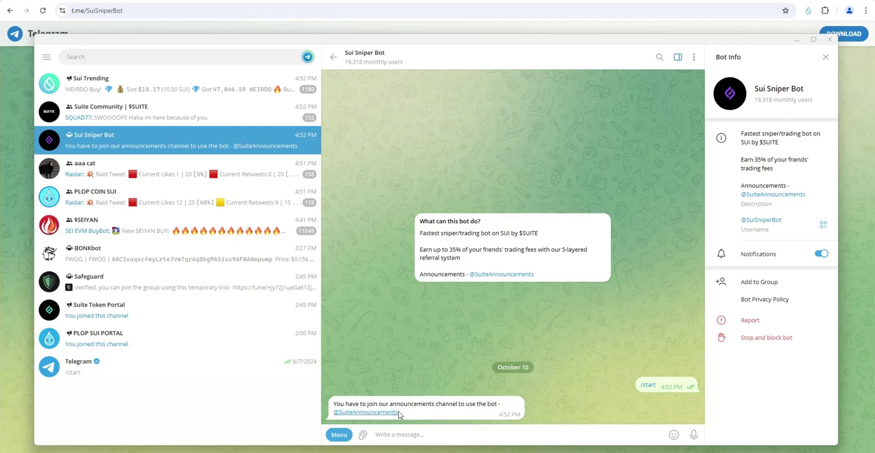
click(381, 413)
click(514, 435)
click(333, 57)
click(648, 386)
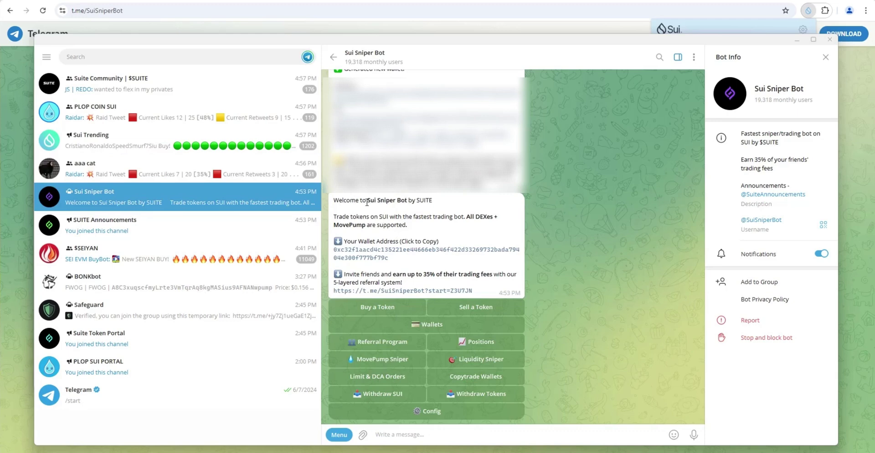
Step: Inspect the bot's welcome message and wallet address, leaving a heart reaction on it
drag(386, 199, 403, 199)
click(371, 224)
double_click(368, 221)
double_click(381, 219)
double_click(385, 262)
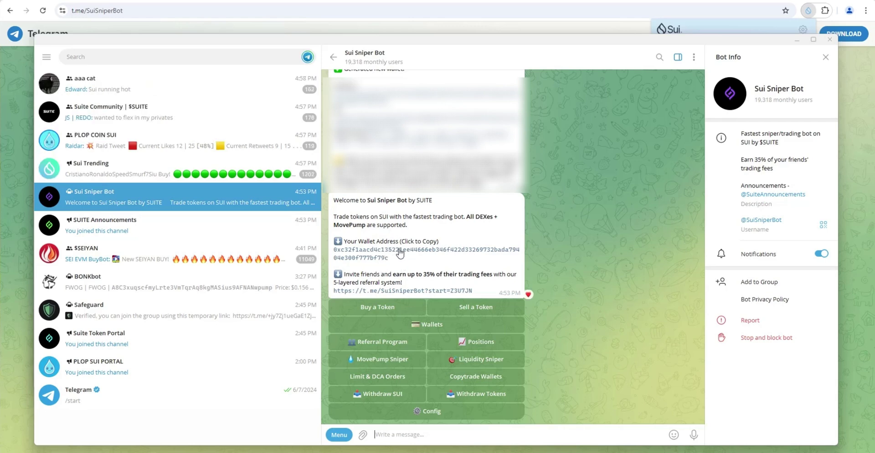
key(alt+Tab)
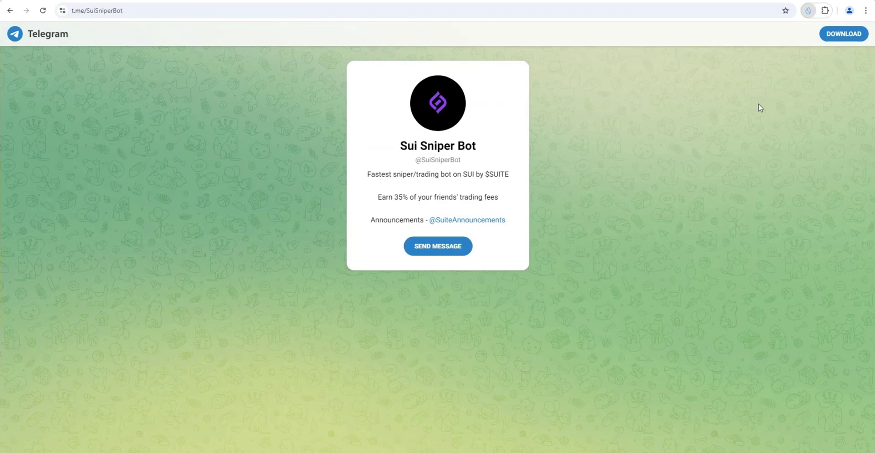
key(alt+Tab)
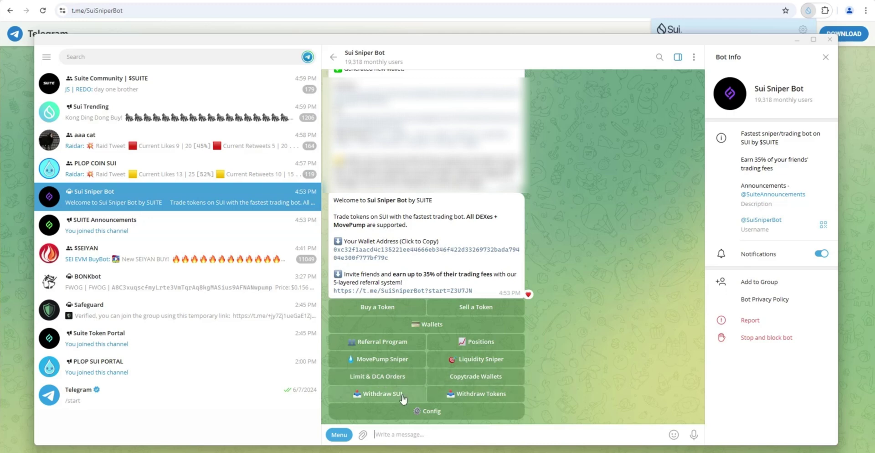
Step: Open the bot's Settings and view the per-wallet buy slippage prompt
click(421, 411)
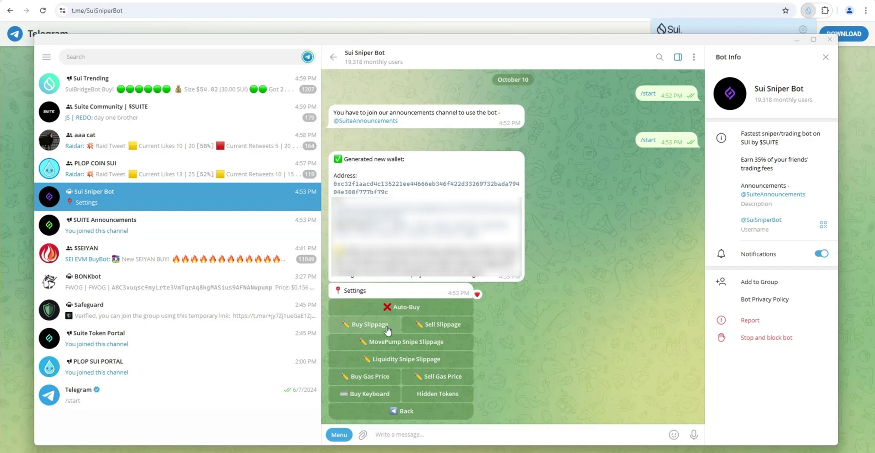
click(387, 327)
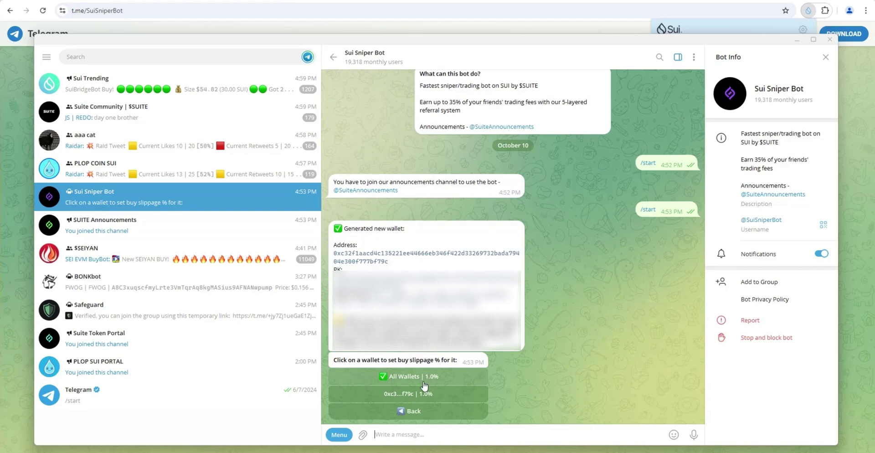
double_click(425, 383)
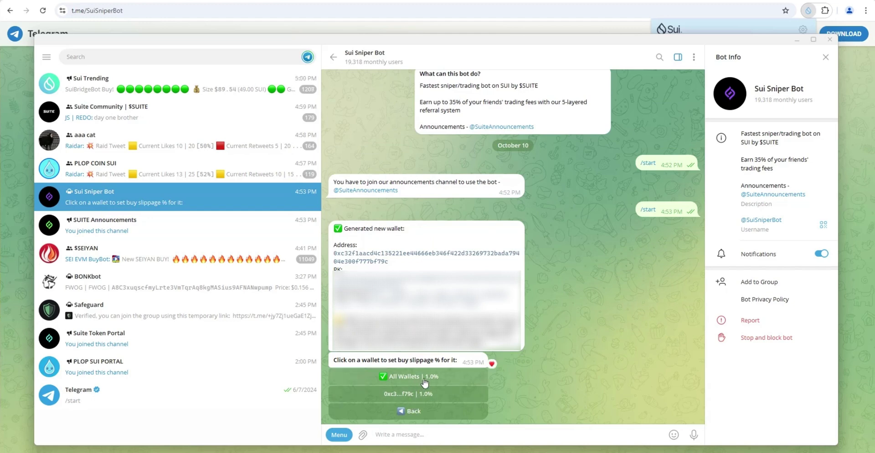
click(410, 411)
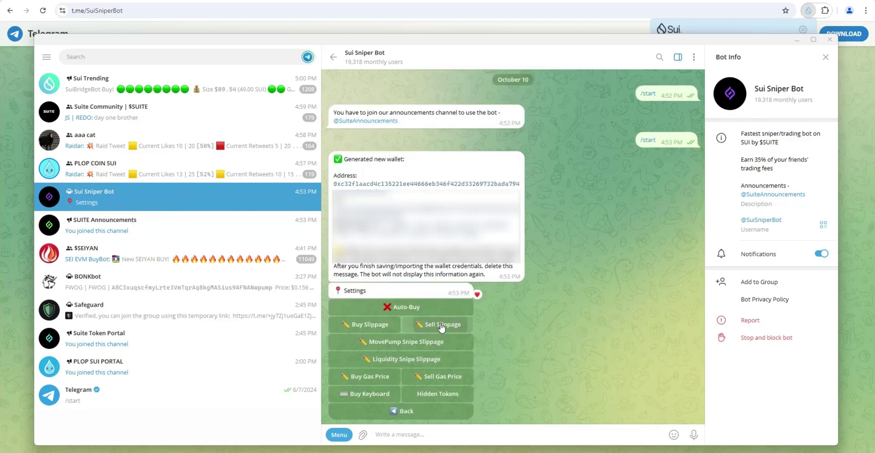
Step: Check the sell slippage and buy gas price options, then open the Buy Keyboard presets
click(441, 324)
double_click(424, 383)
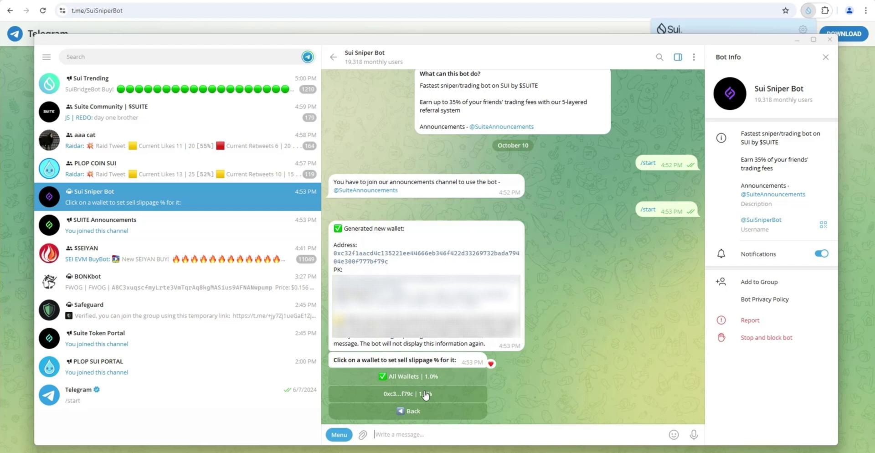
click(401, 412)
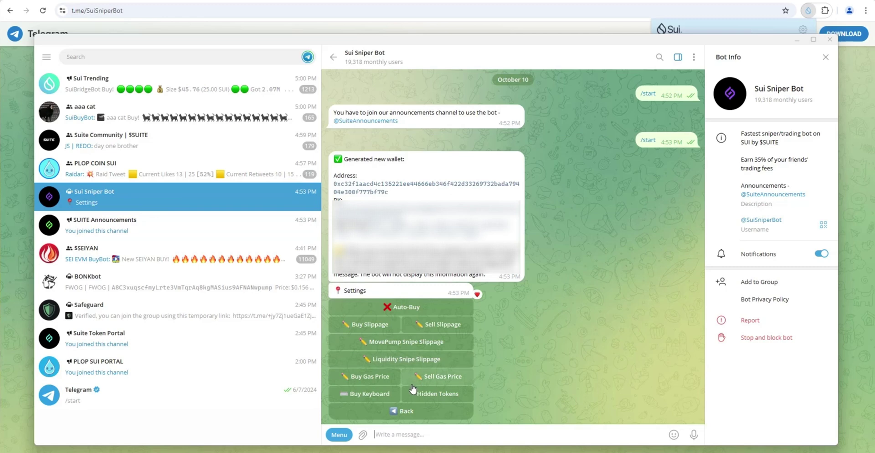
click(371, 377)
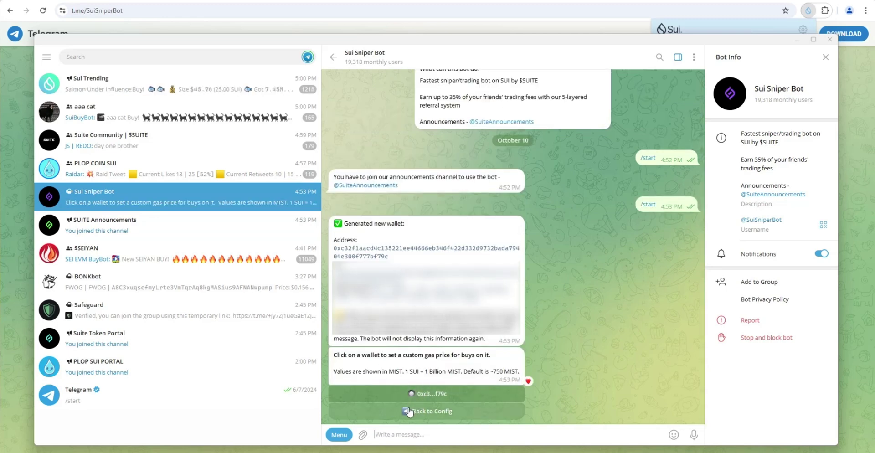
click(409, 412)
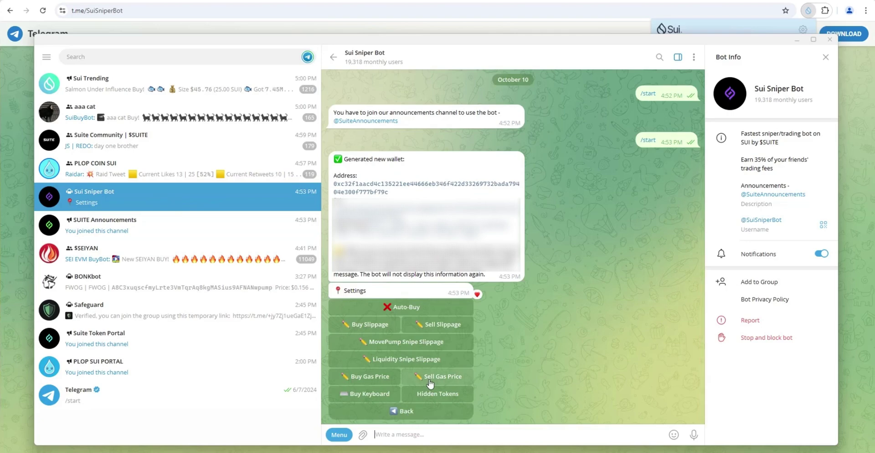
click(384, 394)
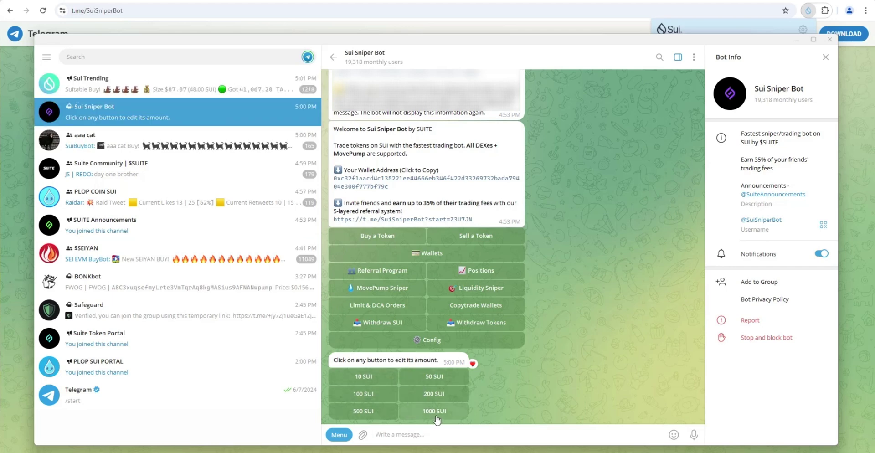
Step: Change the first buy preset from 10 SUI to 11 SUI
click(376, 382)
text(11)
key(Return)
scroll(437, 347, up, 2)
Step: Open the bot's Wallets menu to see its wallet list
click(424, 319)
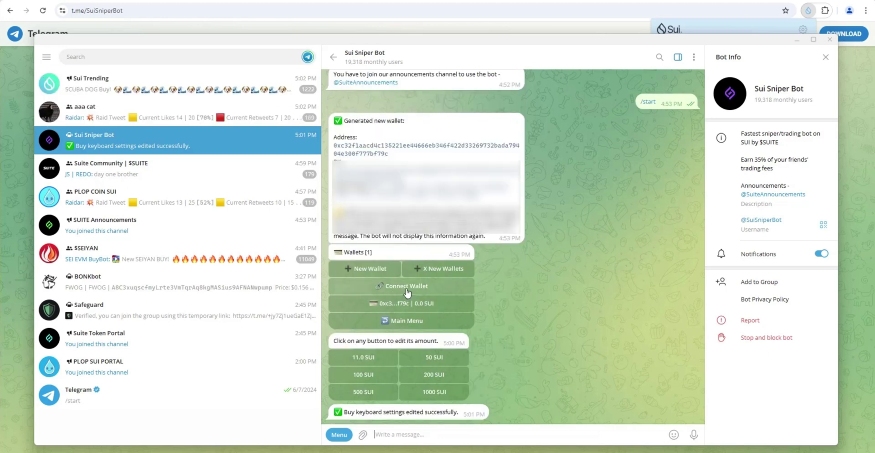
click(407, 292)
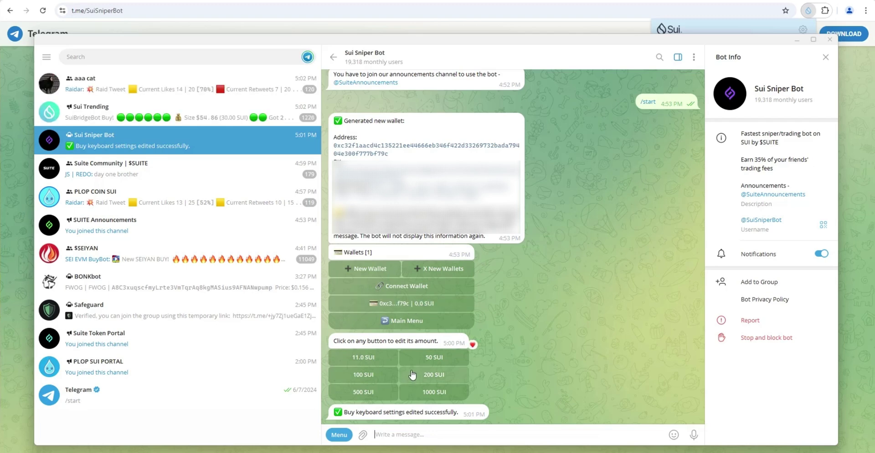
scroll(414, 347, up, 2)
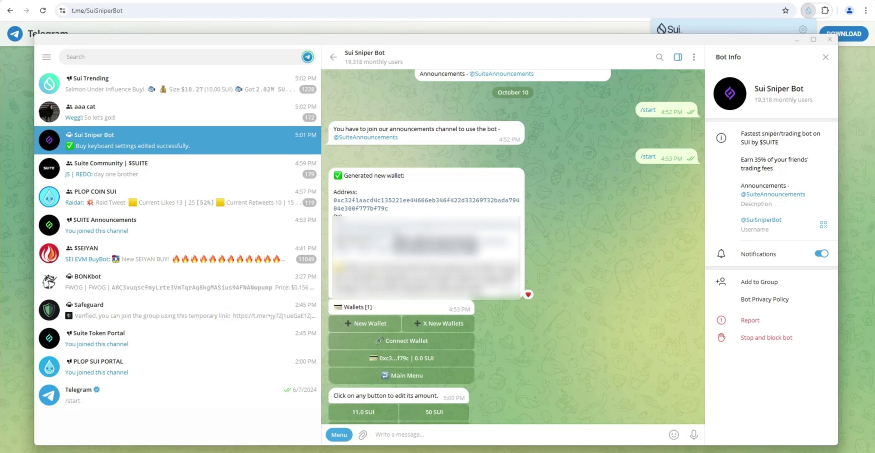
Step: In Sui Wallet, start a send to the pasted bot wallet address for 3 SUI
click(724, 27)
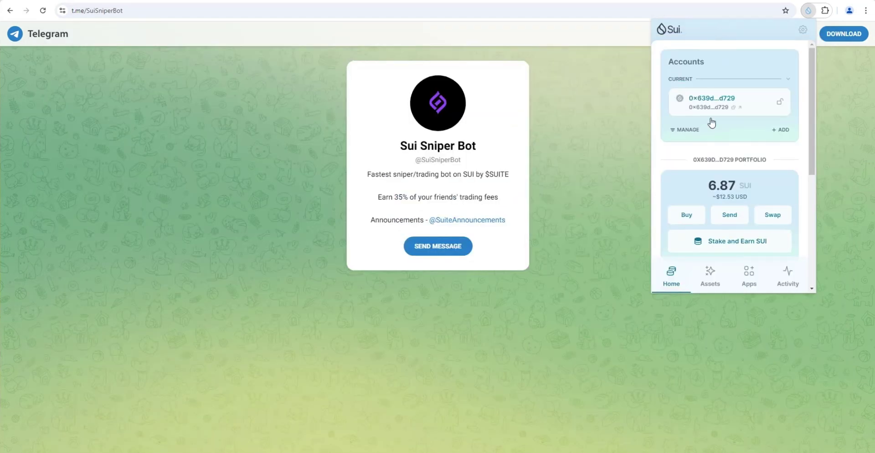
scroll(747, 164, down, 1)
scroll(741, 173, up, 1)
scroll(731, 165, down, 1)
scroll(727, 173, down, 1)
click(731, 128)
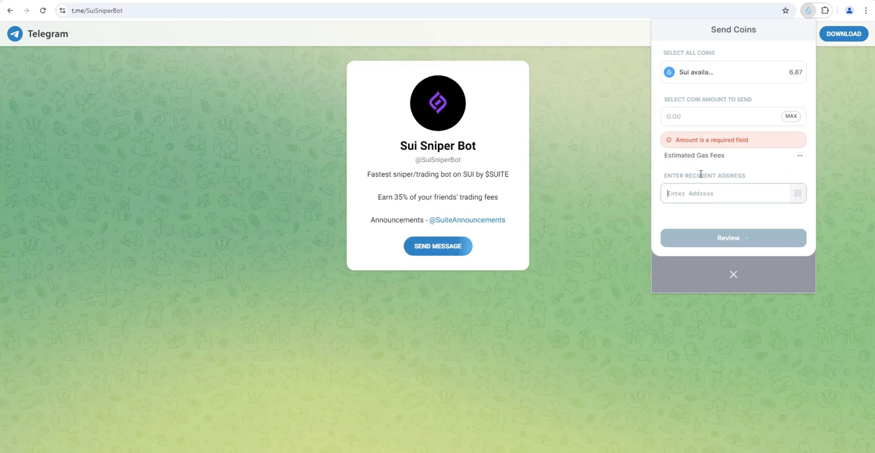
text(0xc32f1aacd4c135221ee44666eb346f422d33269732bada79404e300f777bf79c)
click(708, 117)
click(708, 117)
text(3)
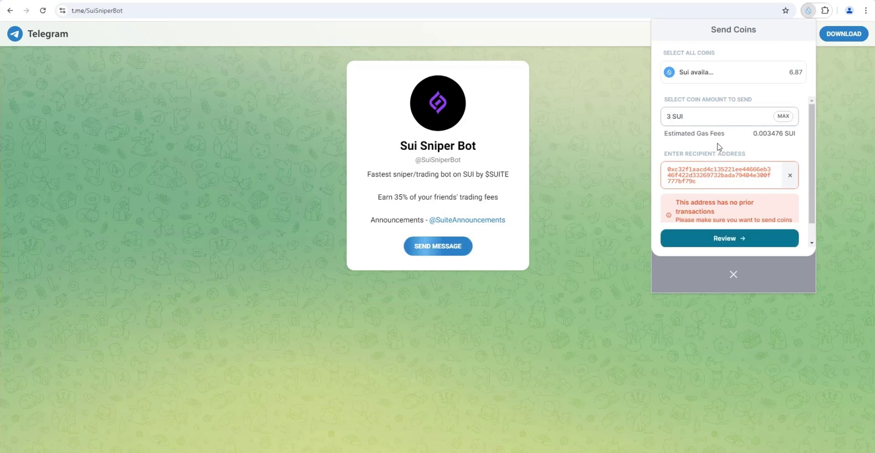
Step: Review and confirm the 3 SUI transfer, then close the receipt
scroll(725, 151, down, 1)
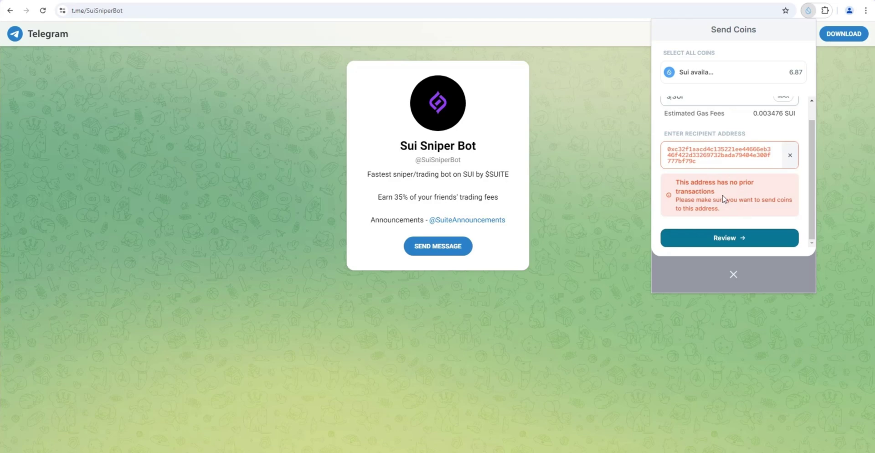
scroll(725, 199, up, 1)
scroll(733, 192, down, 1)
click(731, 244)
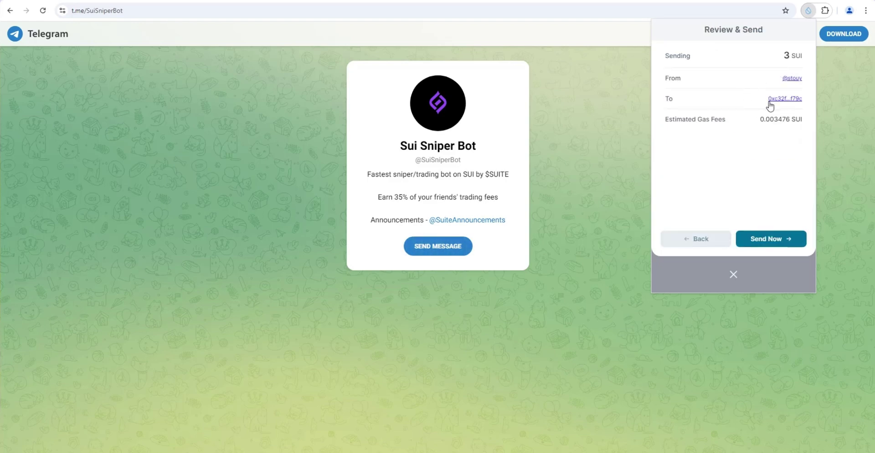
click(768, 245)
click(733, 275)
Step: Check that the bot wallet in Telegram now shows a 3.0 SUI balance
key(alt+Tab)
drag(361, 267, 385, 268)
double_click(372, 268)
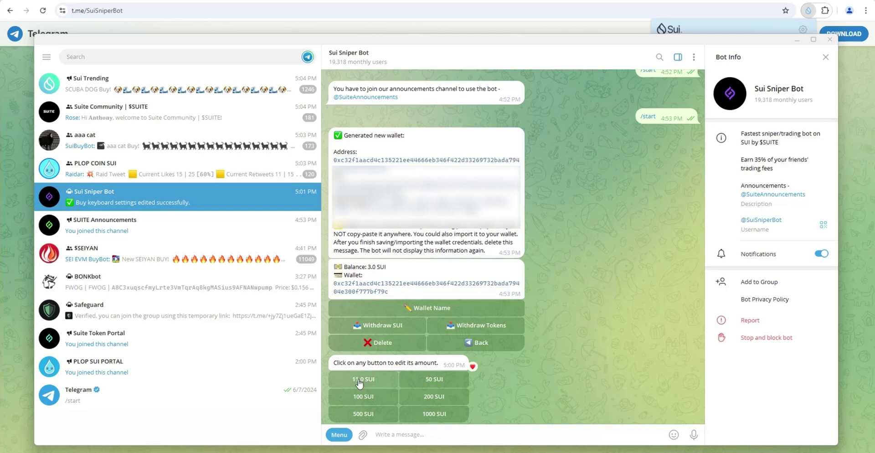
Step: Change the first buy preset from 11.0 to 2 SUI, correcting a mistyped 3
scroll(360, 385, down, 1)
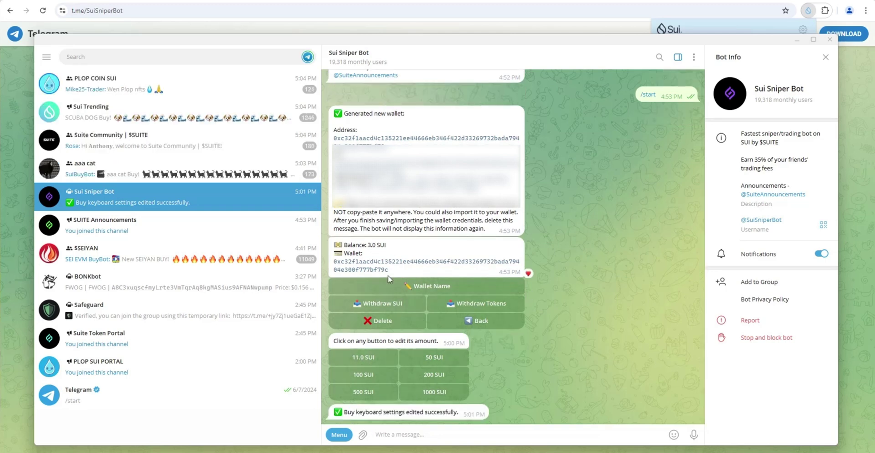
text(3)
key(BackSpace)
text(2)
key(Return)
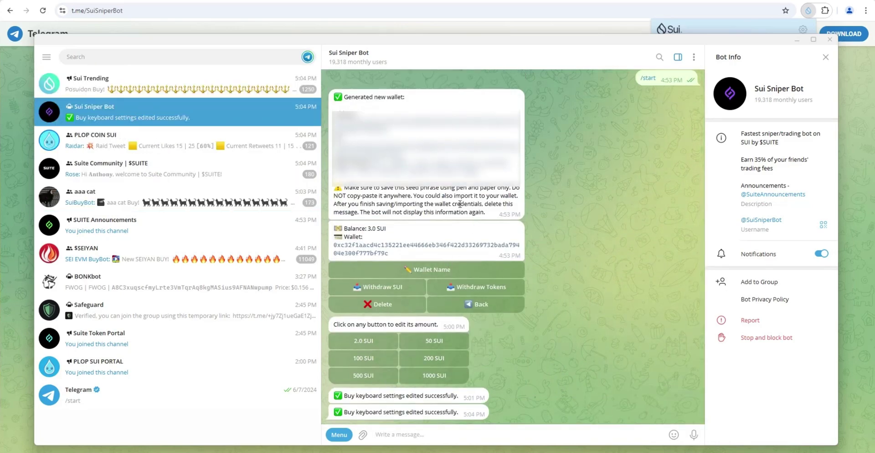
Step: From DEX Screener's Sui list, open the BLUB/SUI pair and copy its BLUB token address
click(574, 5)
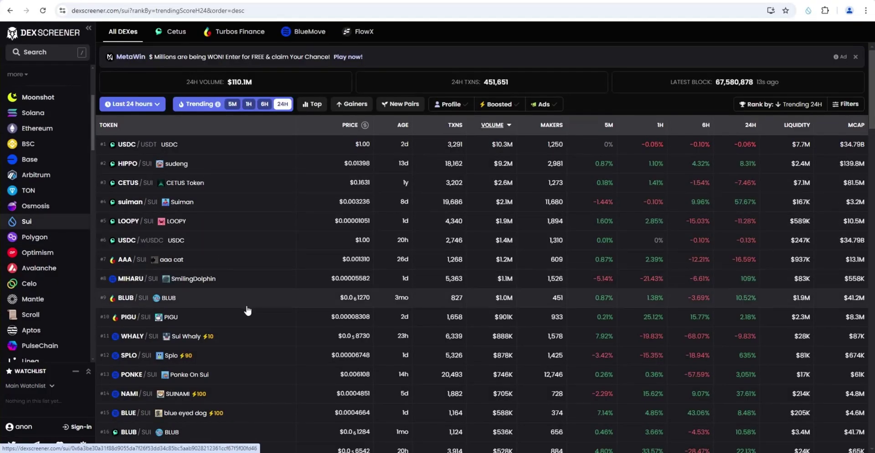
click(248, 311)
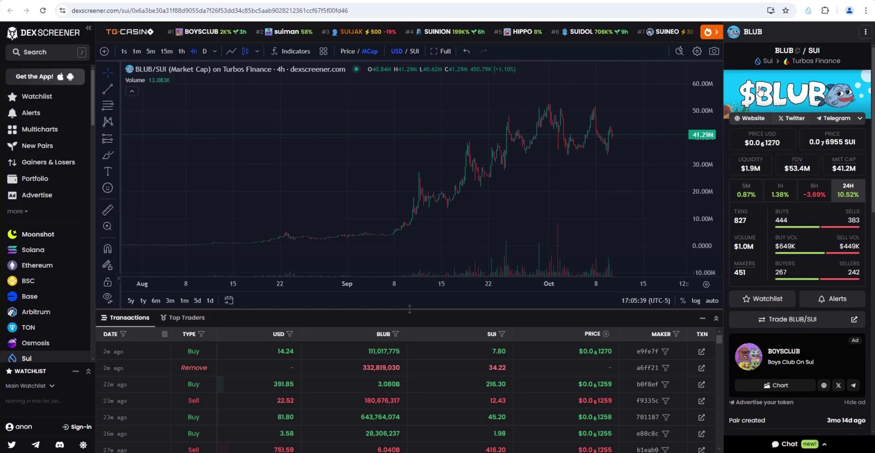
click(797, 51)
scroll(795, 137, down, 6)
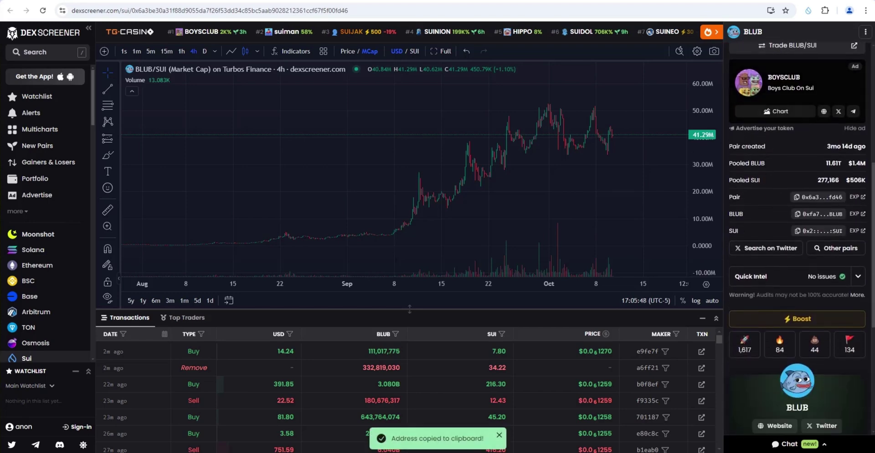
scroll(797, 56, up, 6)
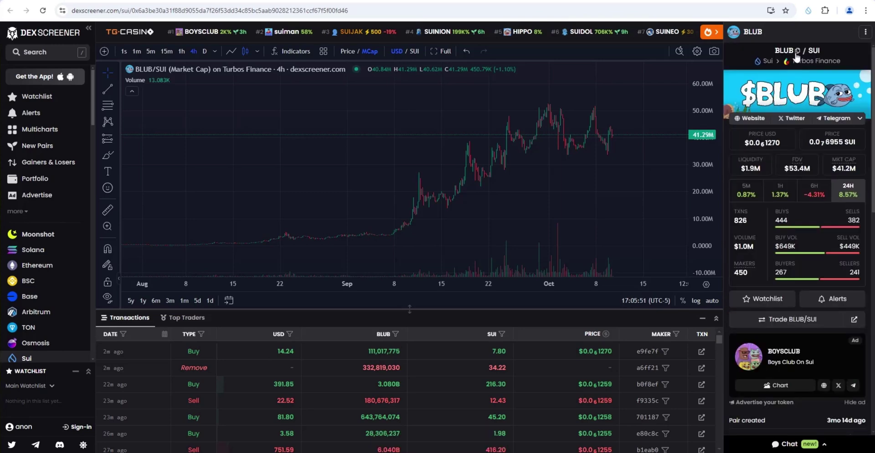
click(797, 52)
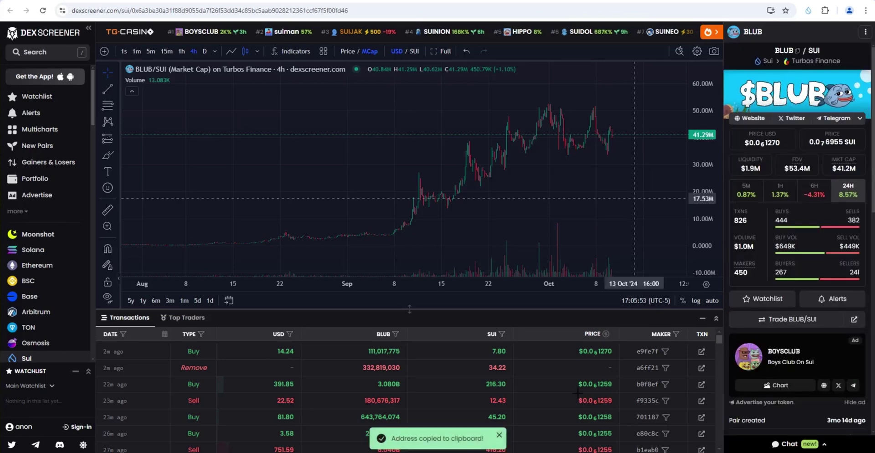
Step: Send the BLUB token address to the bot and buy BLUB with 2.0 SUI, receiving 28.45M BLUB
key(alt+Tab)
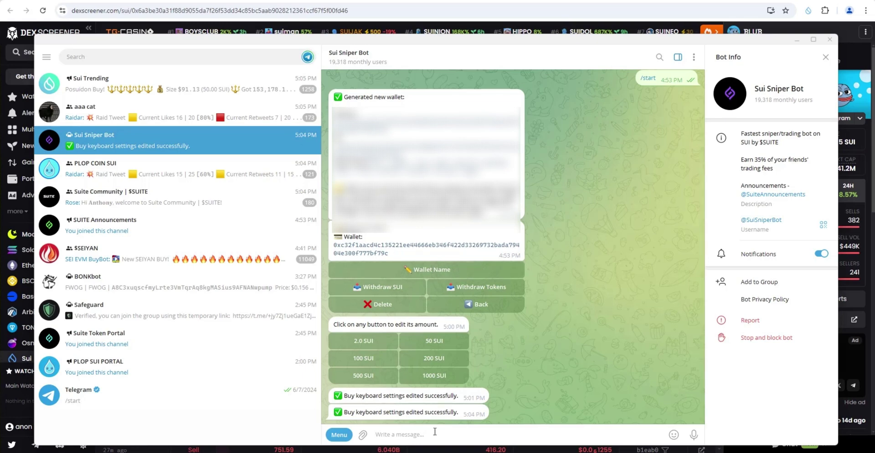
key(ctrl+v)
key(Return)
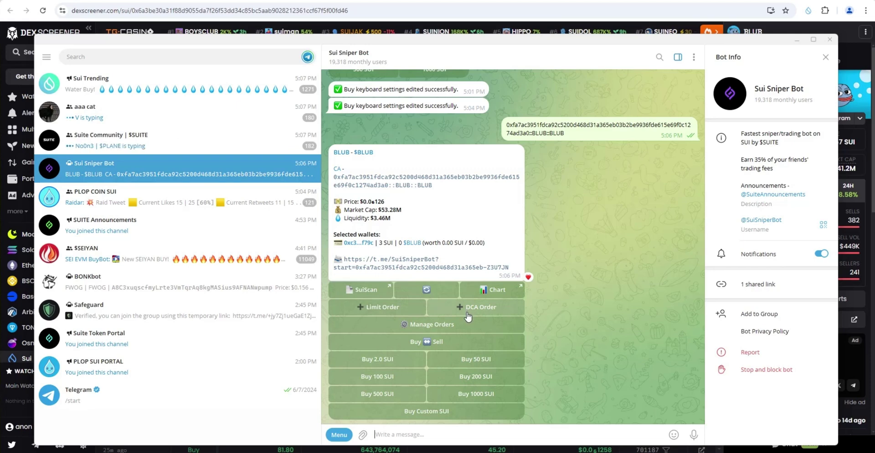
click(402, 361)
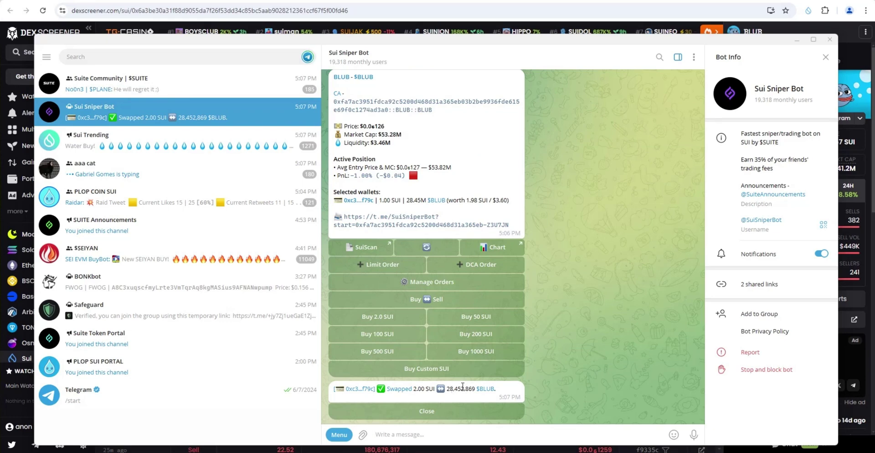
click(435, 413)
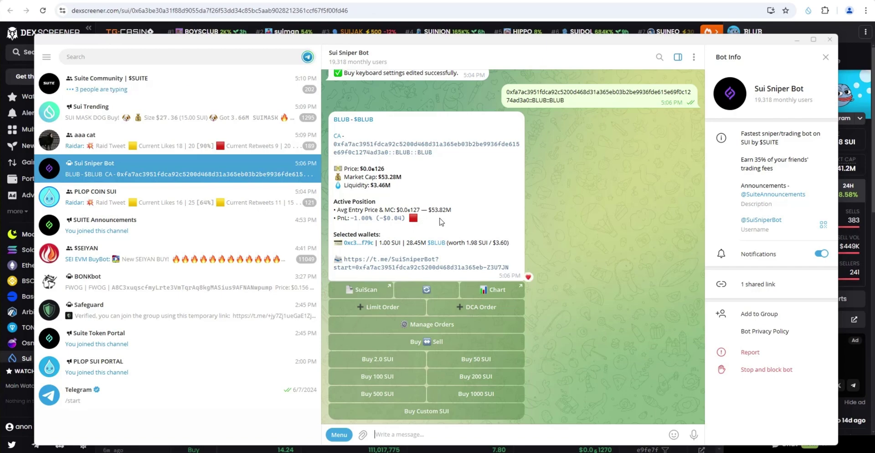
Step: Import the bot wallet into Sui Wallet by pasting its private key and verifying with the wallet password
scroll(487, 211, up, 2)
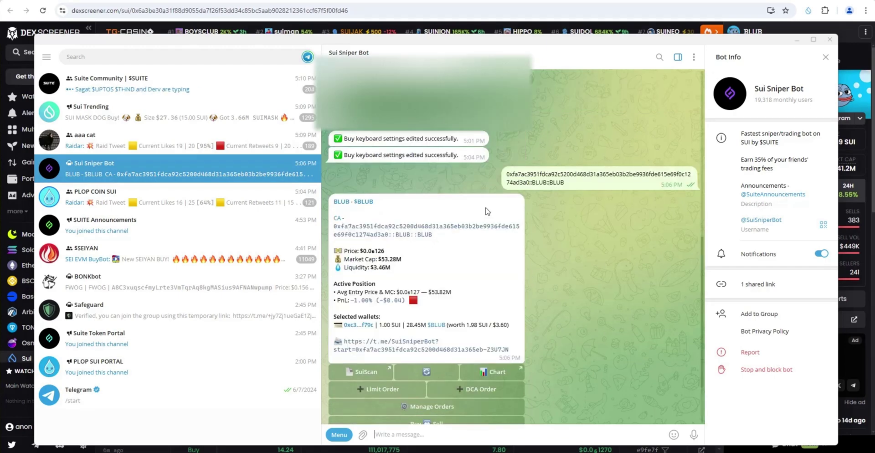
scroll(486, 211, up, 10)
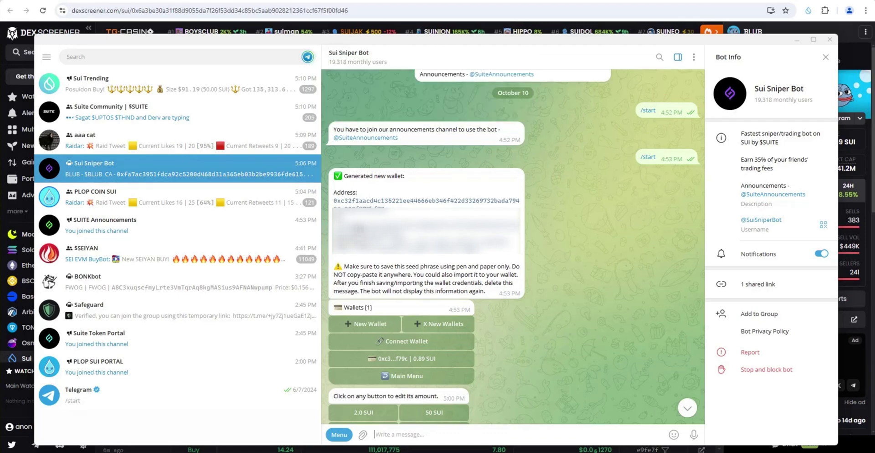
click(808, 10)
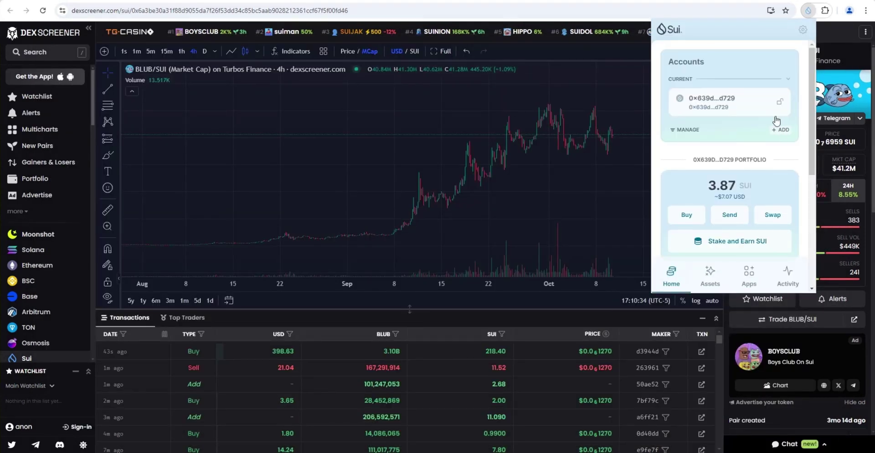
click(780, 130)
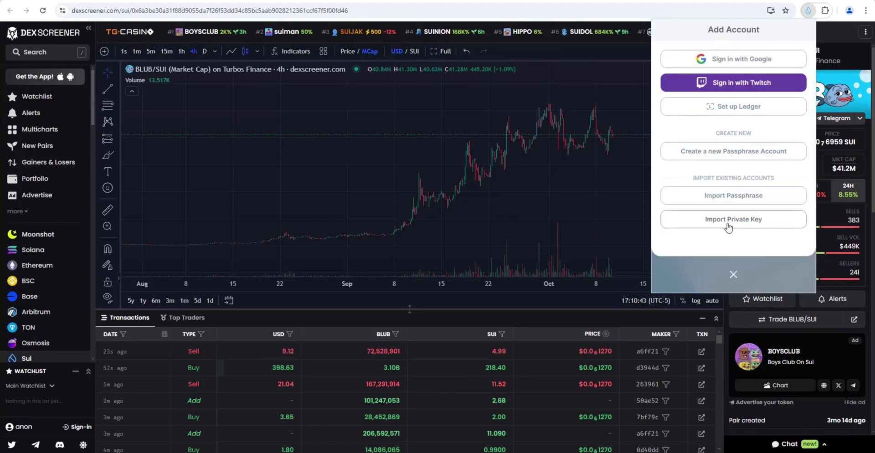
click(728, 226)
click(717, 115)
key(ctrl+v)
click(770, 266)
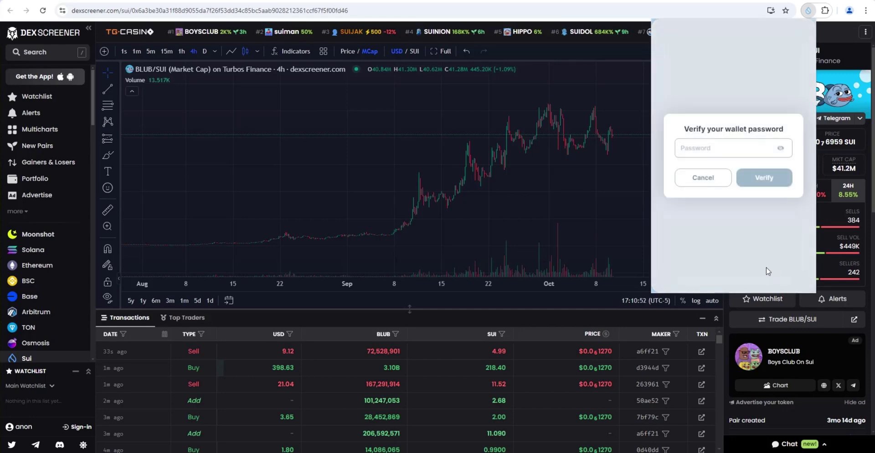
text(•)
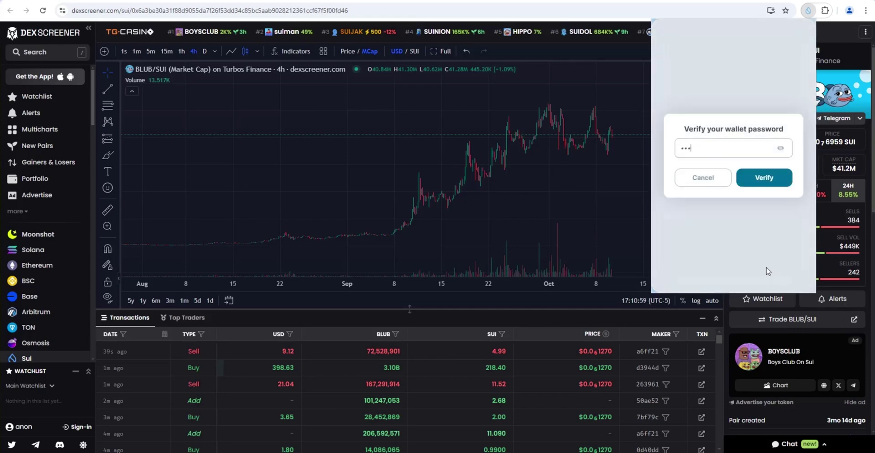
text(•••••••••)
click(764, 178)
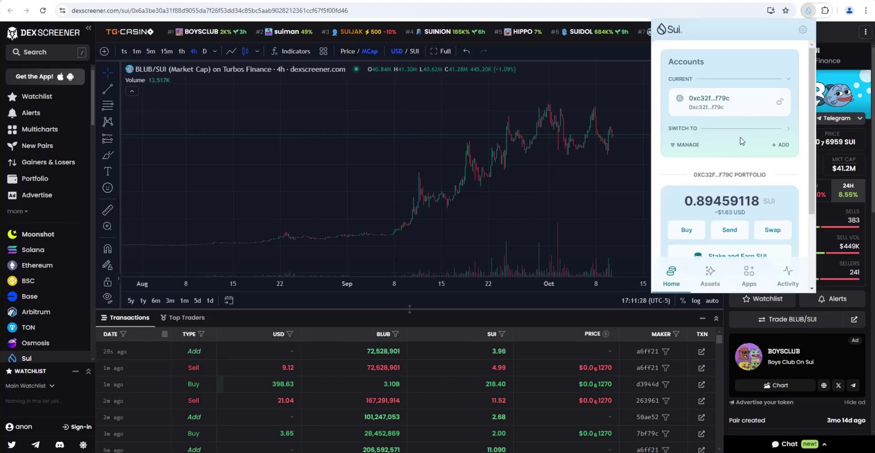
scroll(731, 148, down, 3)
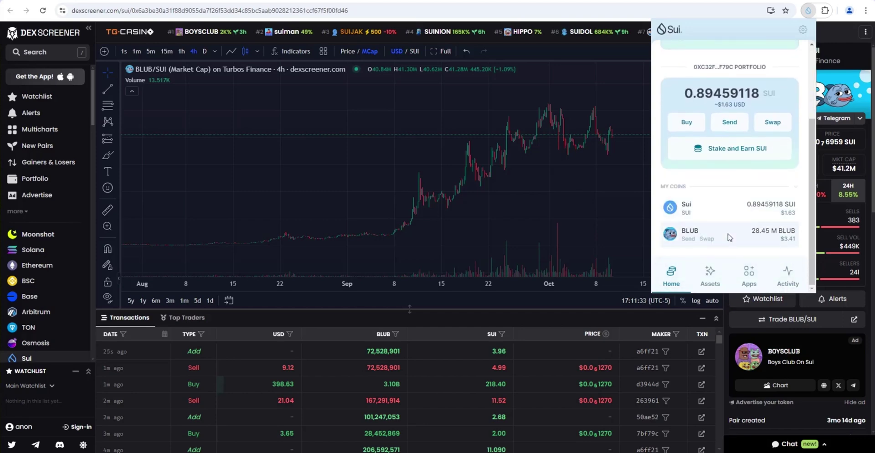
scroll(734, 241, up, 3)
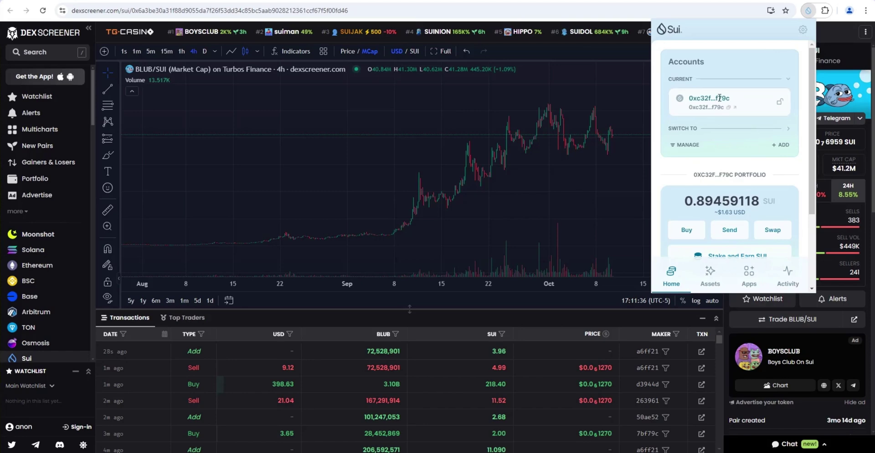
click(688, 145)
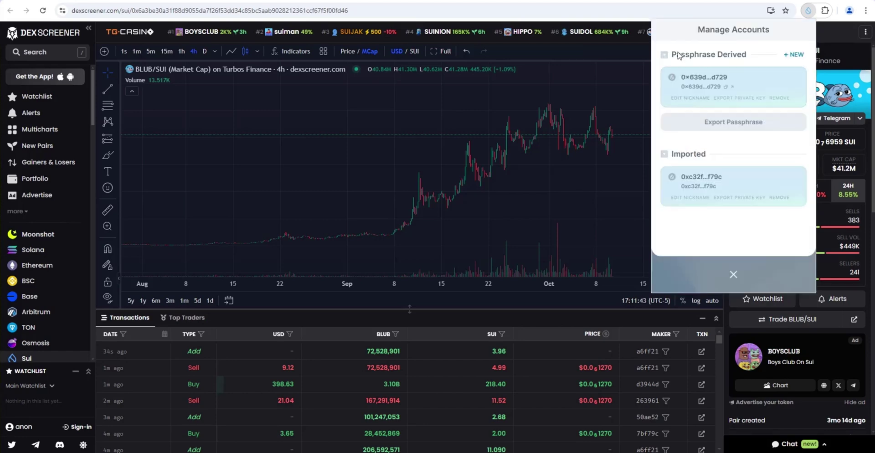
click(734, 274)
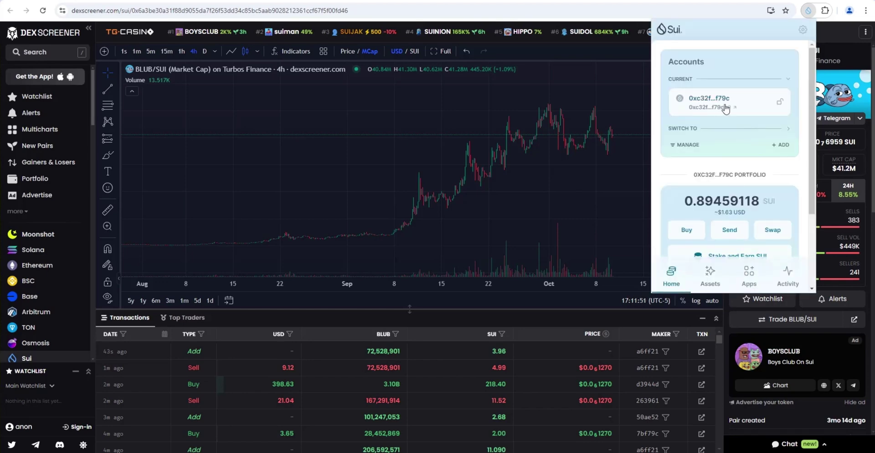
key(alt+Tab)
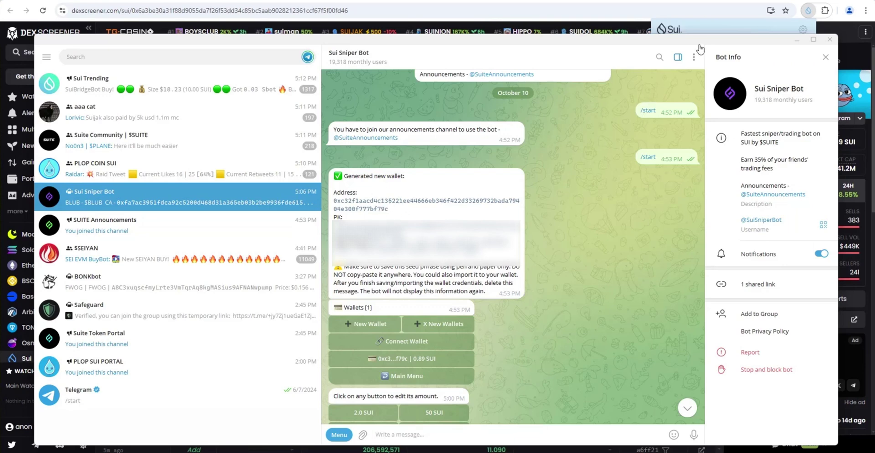
click(706, 31)
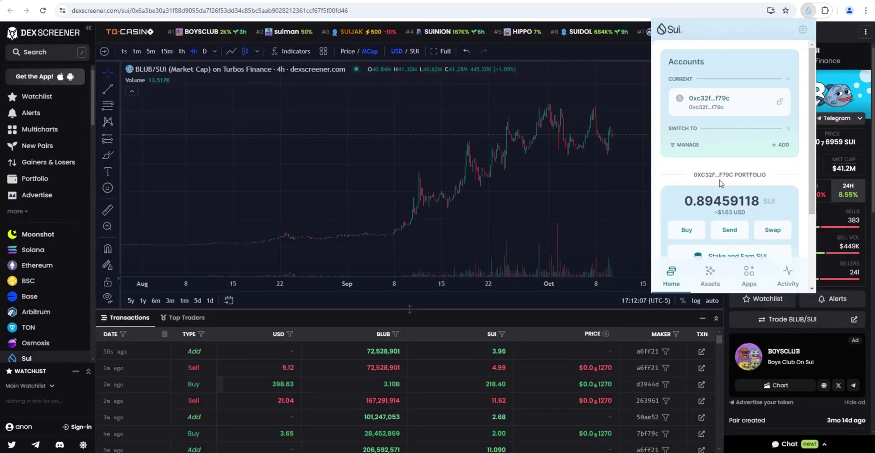
scroll(734, 180, down, 2)
scroll(735, 182, up, 2)
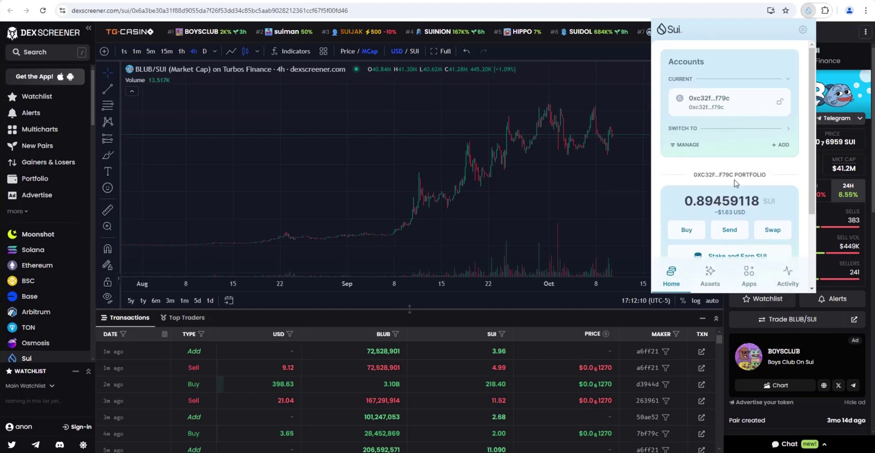
Step: Nickname the passphrase-derived account 'Main Wallet', correcting an initial 'Sui Sniper Bot 1' entry
click(688, 146)
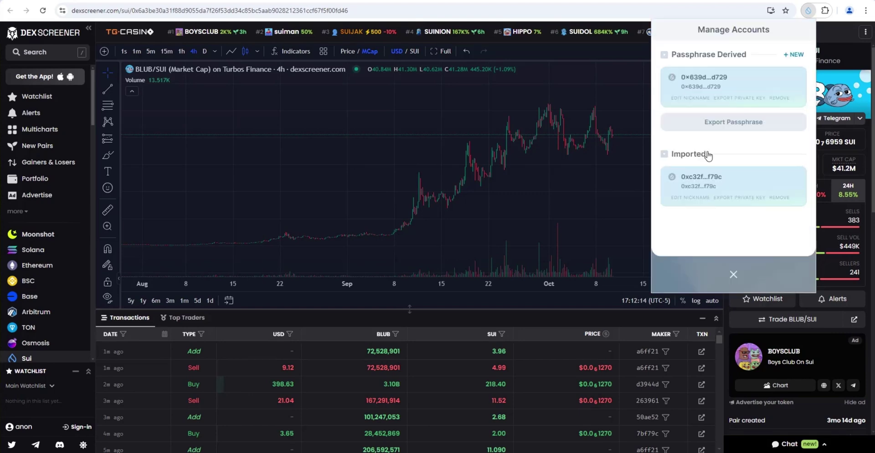
click(684, 99)
text(Sui Sniper)
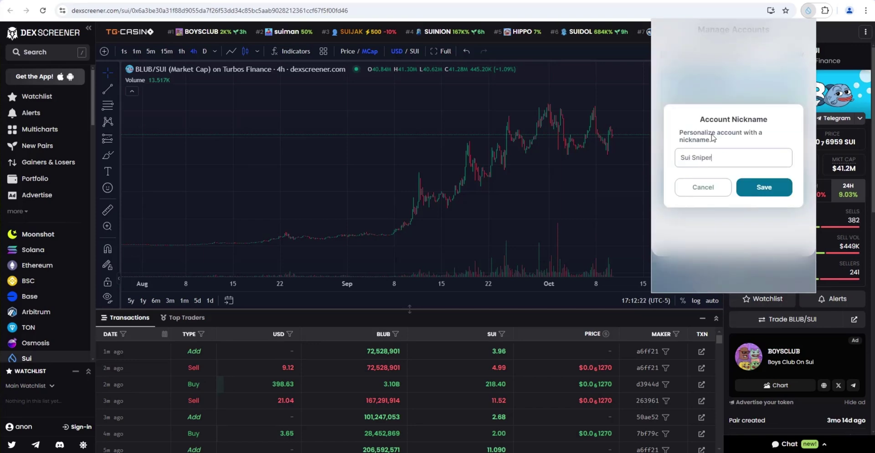
text( Bot 1)
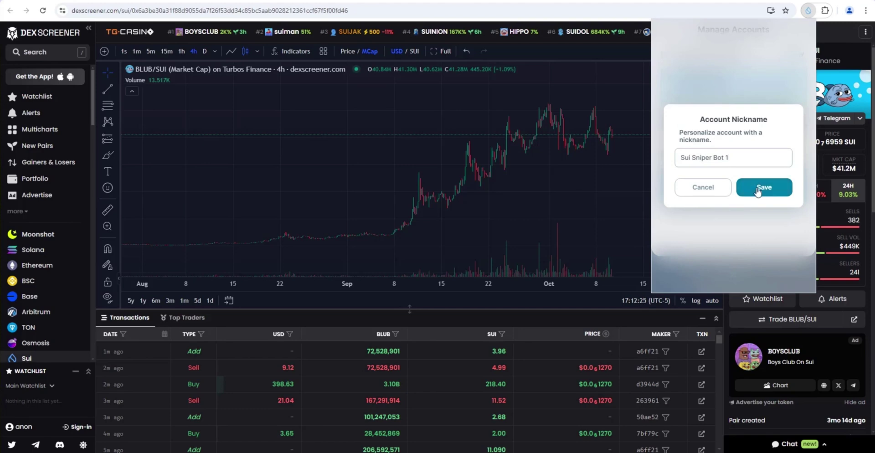
click(760, 188)
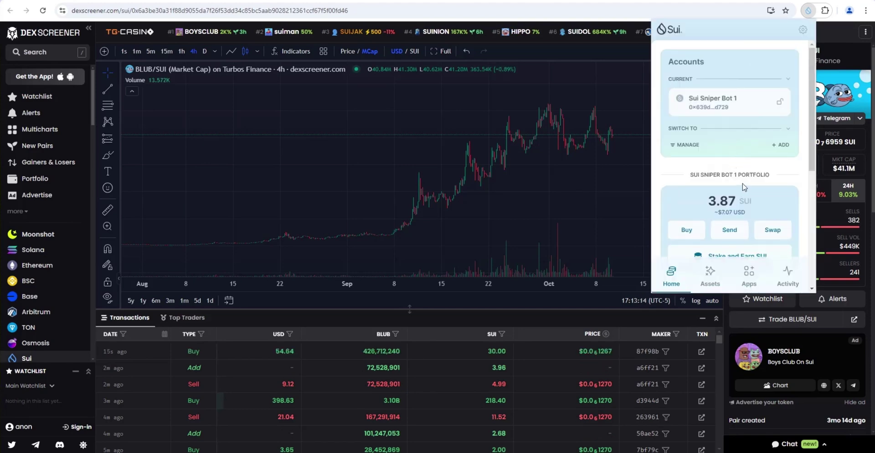
mouse_move(718, 113)
click(684, 145)
click(689, 98)
text(Main Wallet)
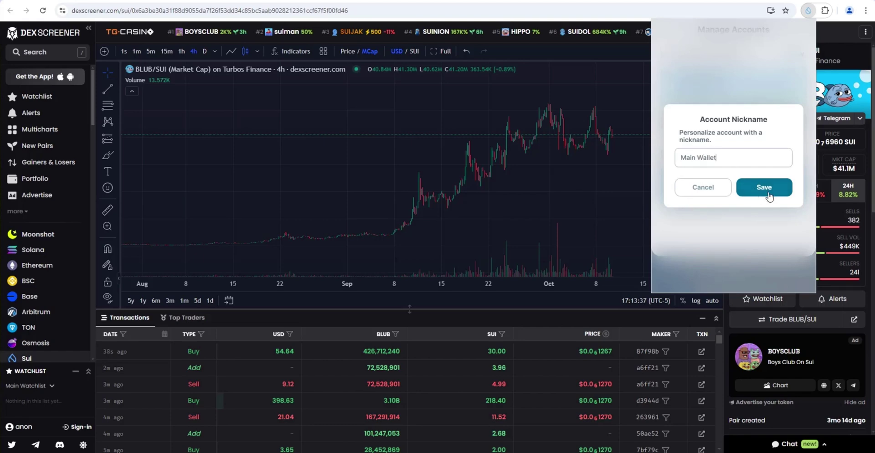
click(767, 191)
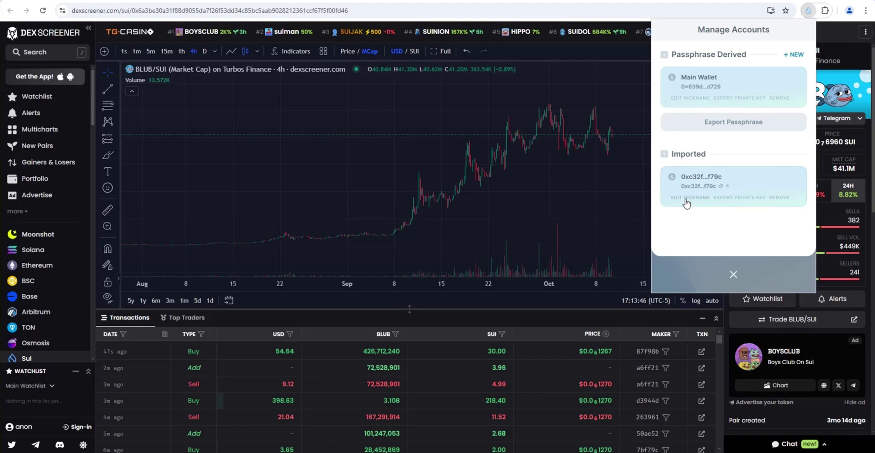
Step: Nickname the imported bot account 'Sui Sniper Bot 1'
click(687, 197)
text(Sui Sniper)
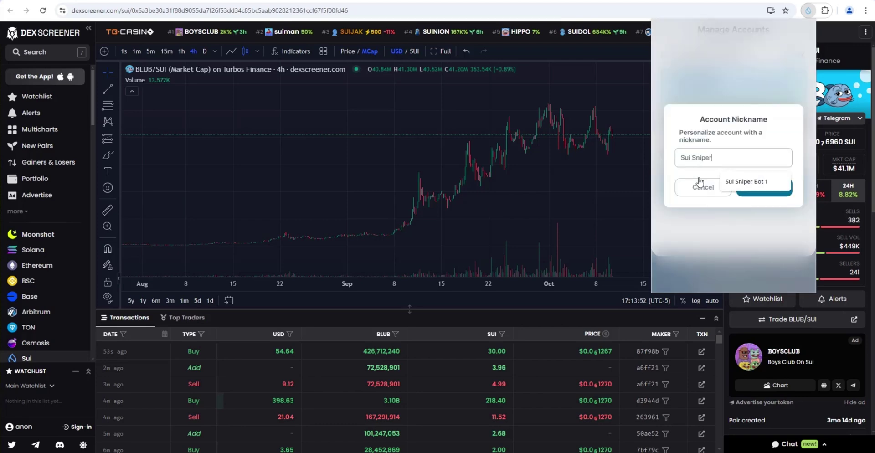
text( Bot 1)
click(768, 193)
scroll(762, 153, down, 4)
scroll(753, 167, up, 4)
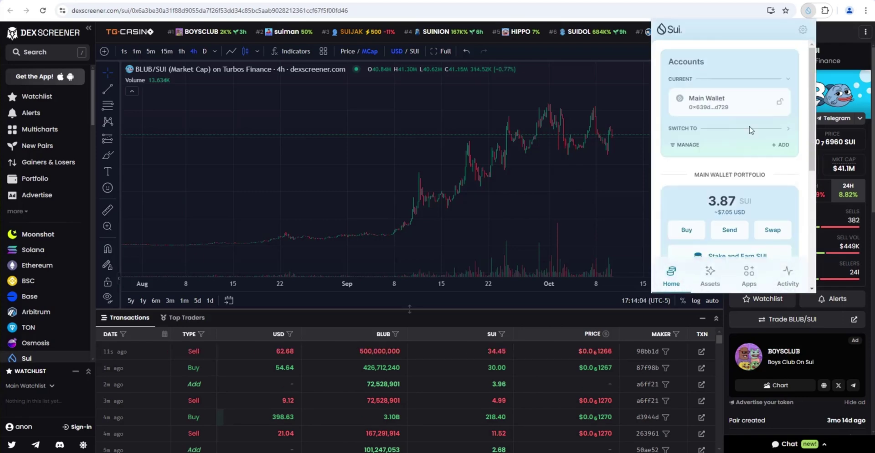
Step: Switch the active Sui Wallet account to Sui Sniper Bot 1 and review its 0.89459118 SUI portfolio
click(710, 132)
click(713, 153)
scroll(728, 156, down, 3)
scroll(728, 151, up, 3)
scroll(728, 146, down, 1)
scroll(728, 146, down, 1)
scroll(728, 153, up, 2)
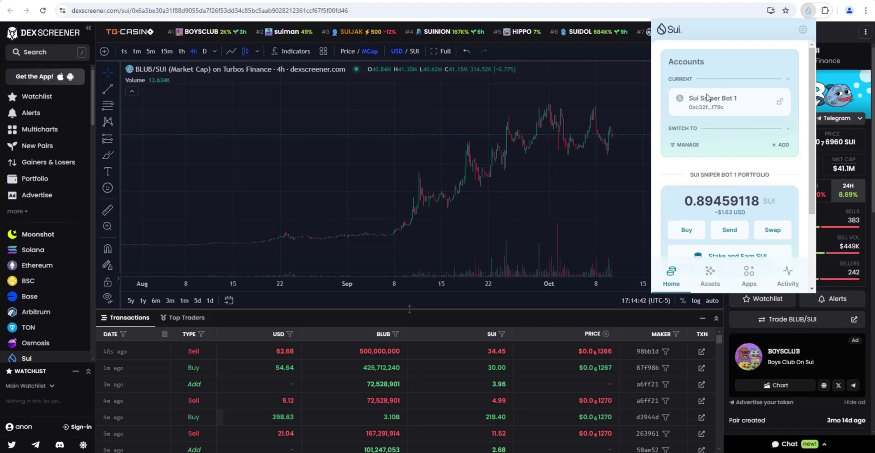
scroll(723, 173, down, 1)
scroll(688, 155, up, 1)
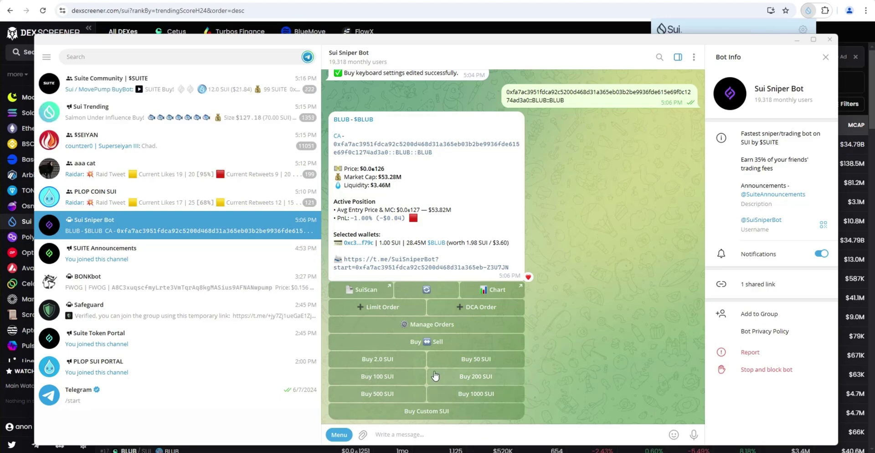
Step: Resend the BLUB contract address for a refreshed position card, switch it to Sell options, and heart-react
click(498, 289)
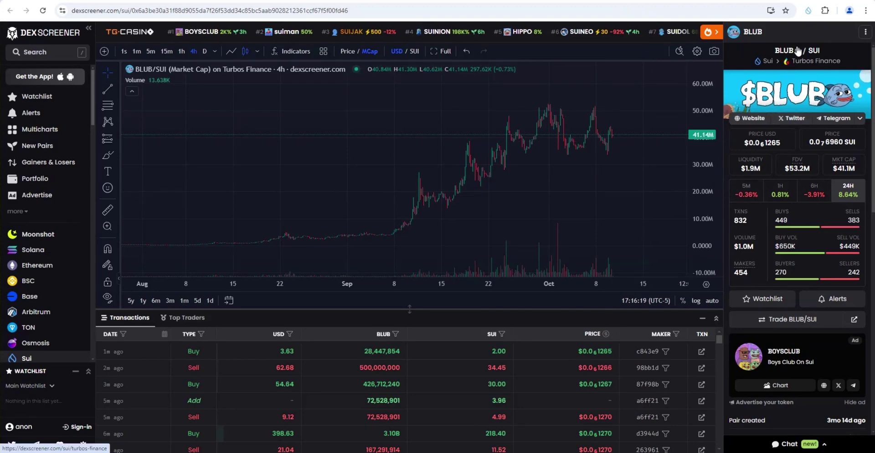
key(alt+Tab)
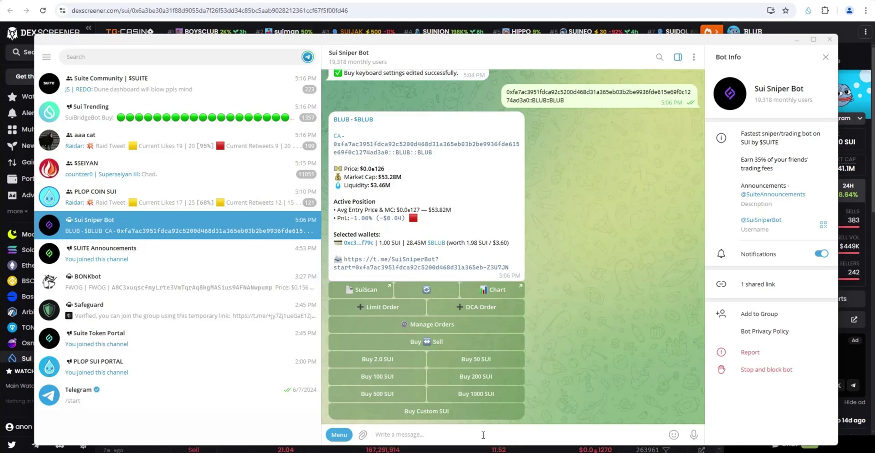
text(0xfa7ac3951fdca92c5200d468d31a365eb03b2be9936fde615e69f0c1274ad3a0::BLUB::BLUB)
key(Return)
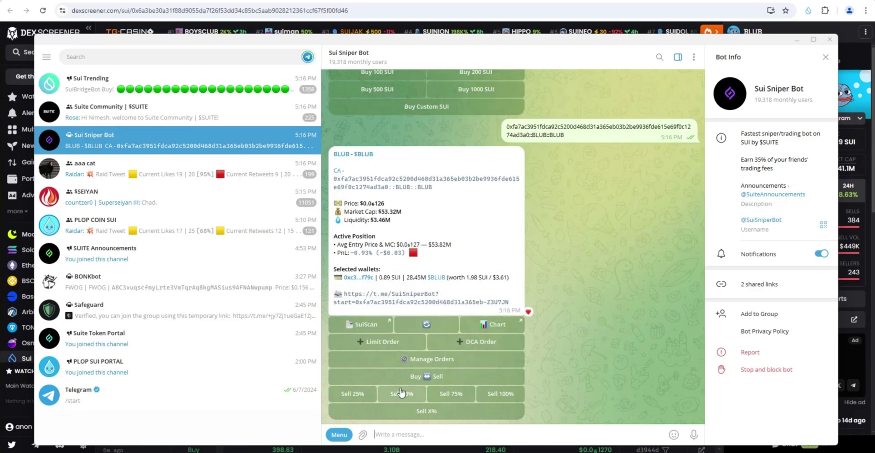
click(405, 379)
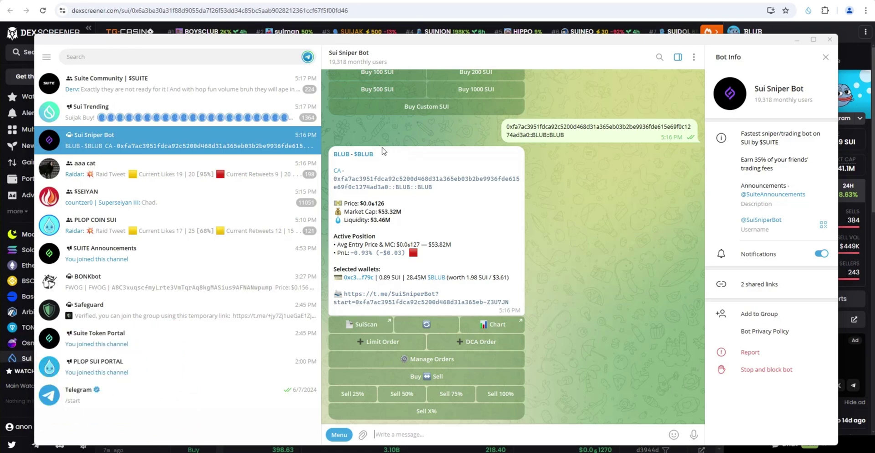
double_click(418, 159)
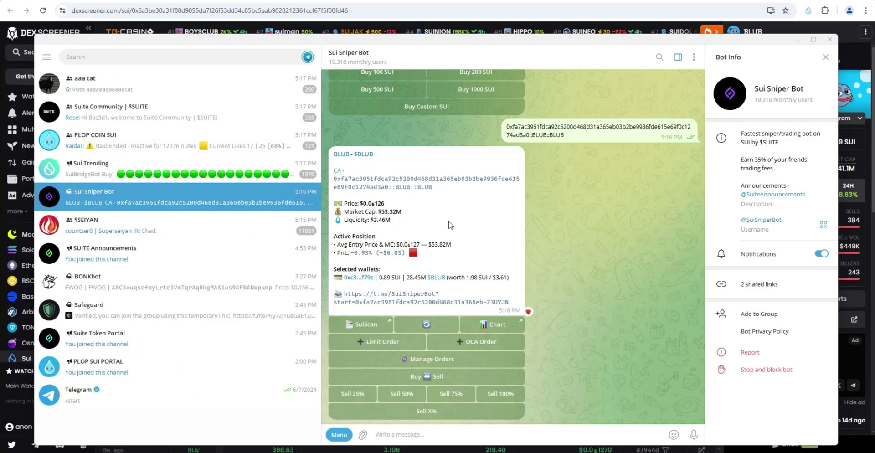